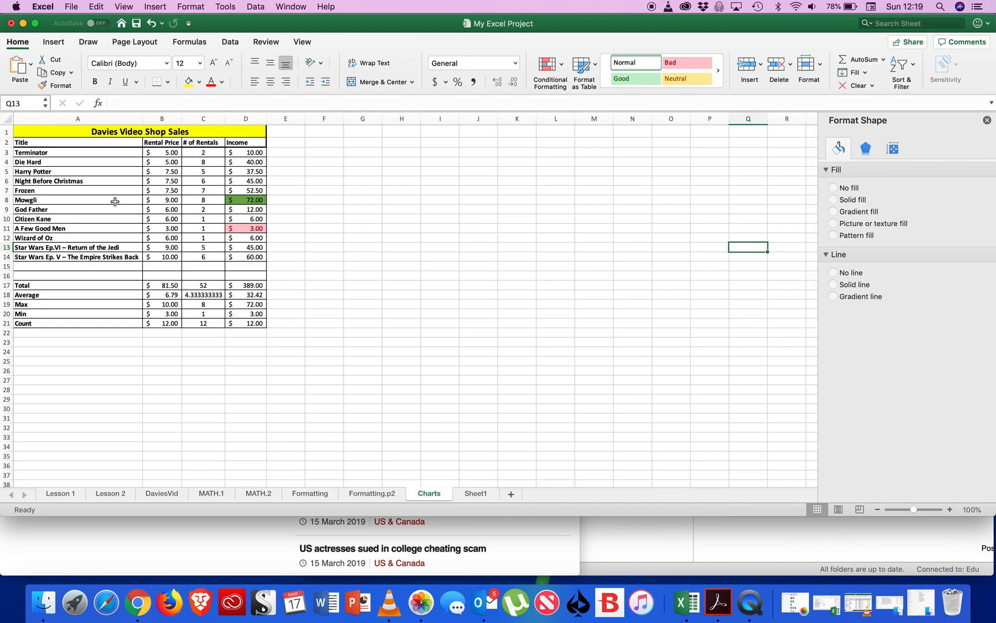
pyautogui.click(98, 152)
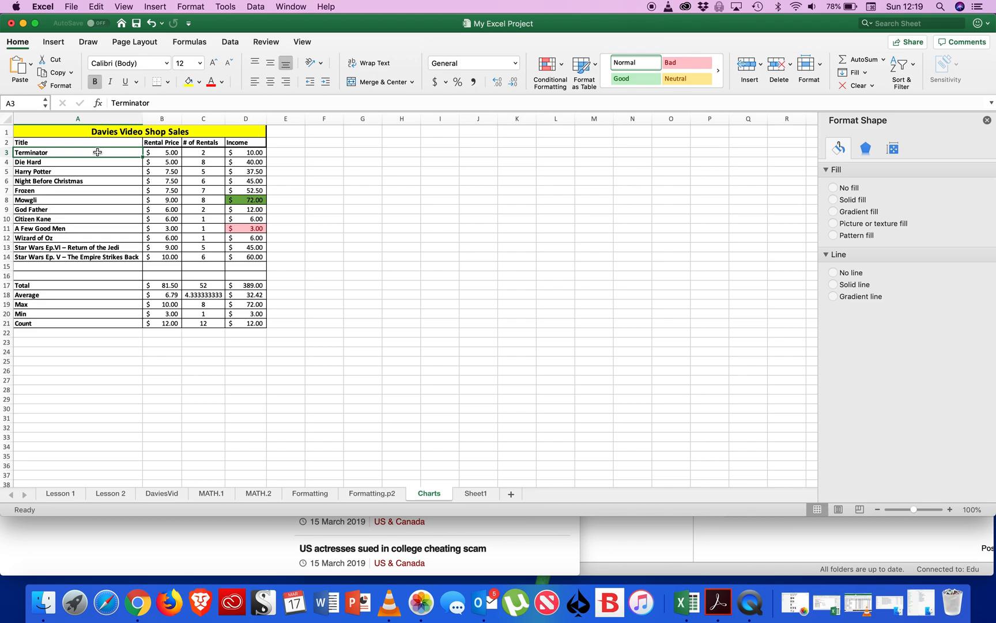
pyautogui.moveTo(97, 152); pyautogui.dragTo(89, 255)
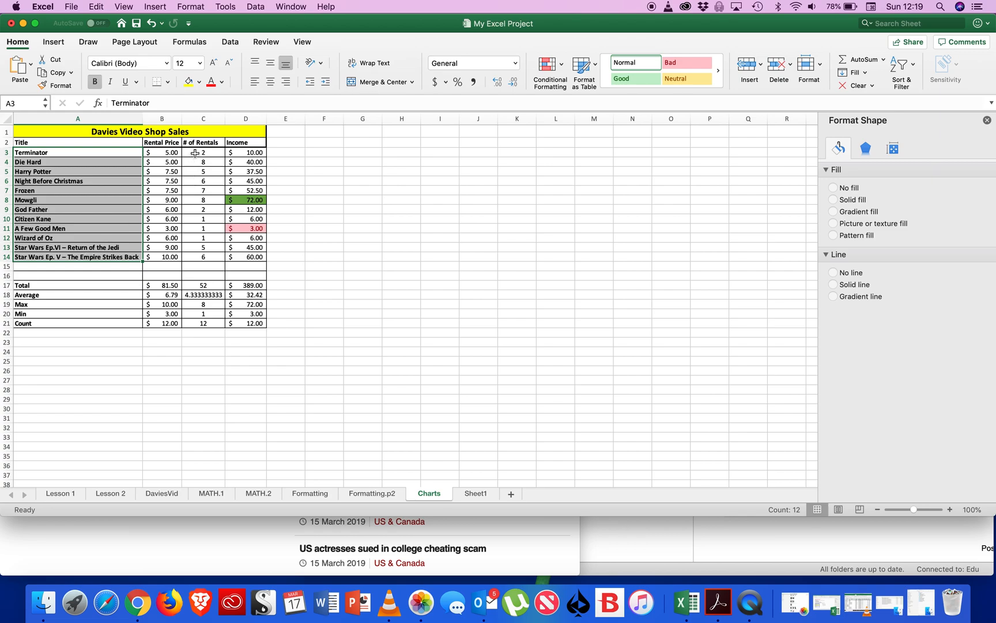
pyautogui.moveTo(195, 152); pyautogui.dragTo(201, 258)
pyautogui.click(111, 151)
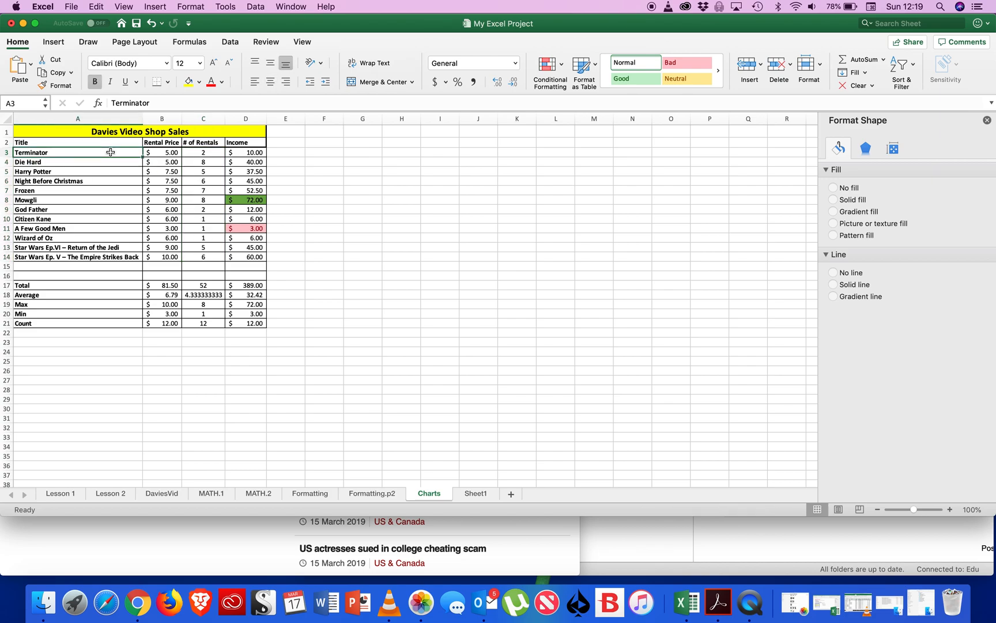
pyautogui.moveTo(111, 152); pyautogui.dragTo(98, 261)
pyautogui.click(99, 316)
# Insert a 2-D clustered column chart from the movie titles in A3:A14 and the number of rentals in C3:C14.
pyautogui.moveTo(100, 153); pyautogui.dragTo(99, 249)
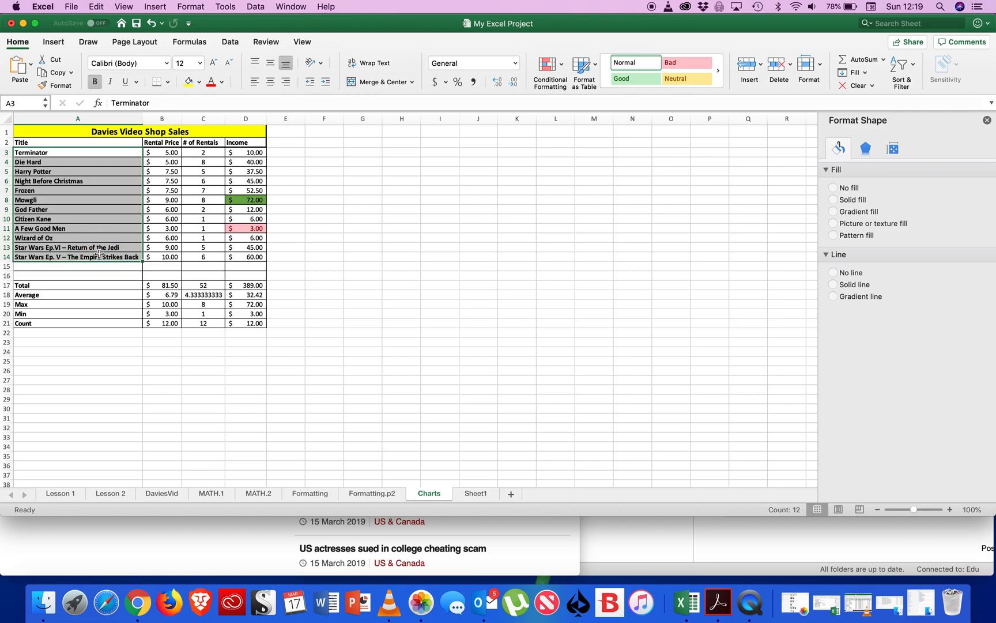
pyautogui.moveTo(221, 151); pyautogui.dragTo(208, 257)
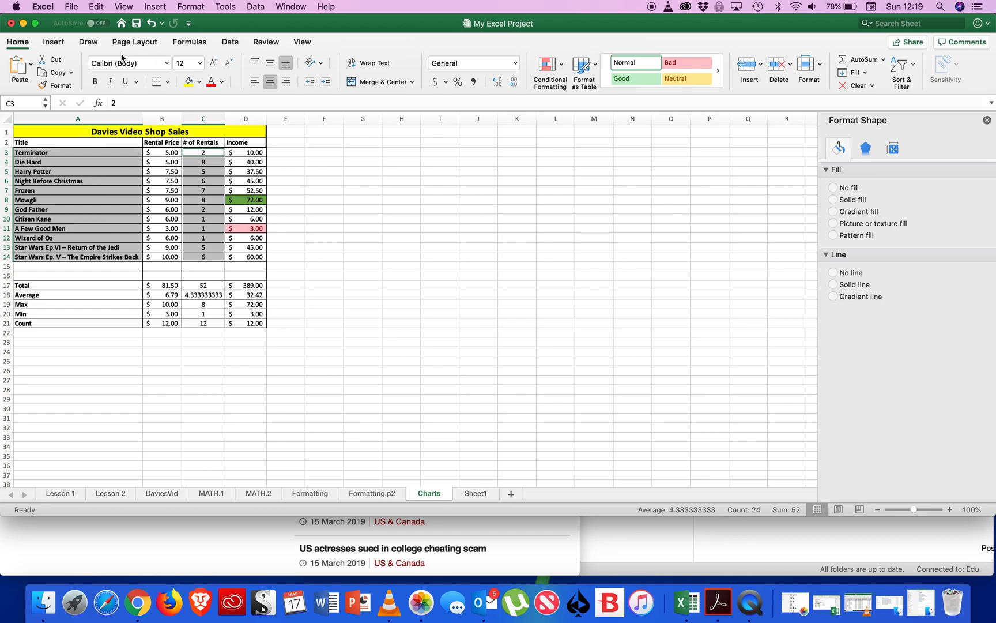
pyautogui.click(67, 48)
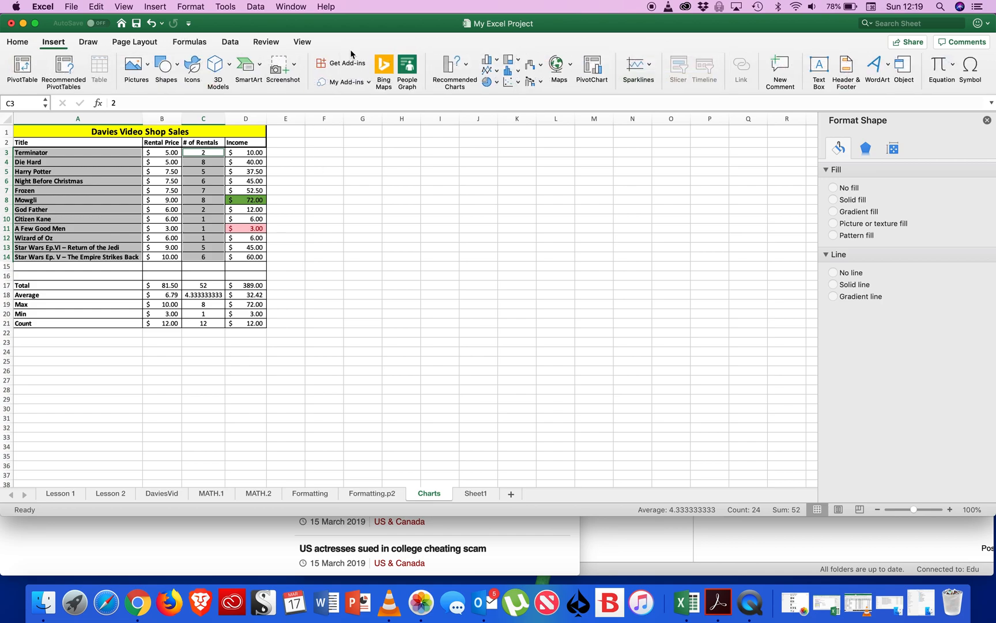
pyautogui.click(489, 60)
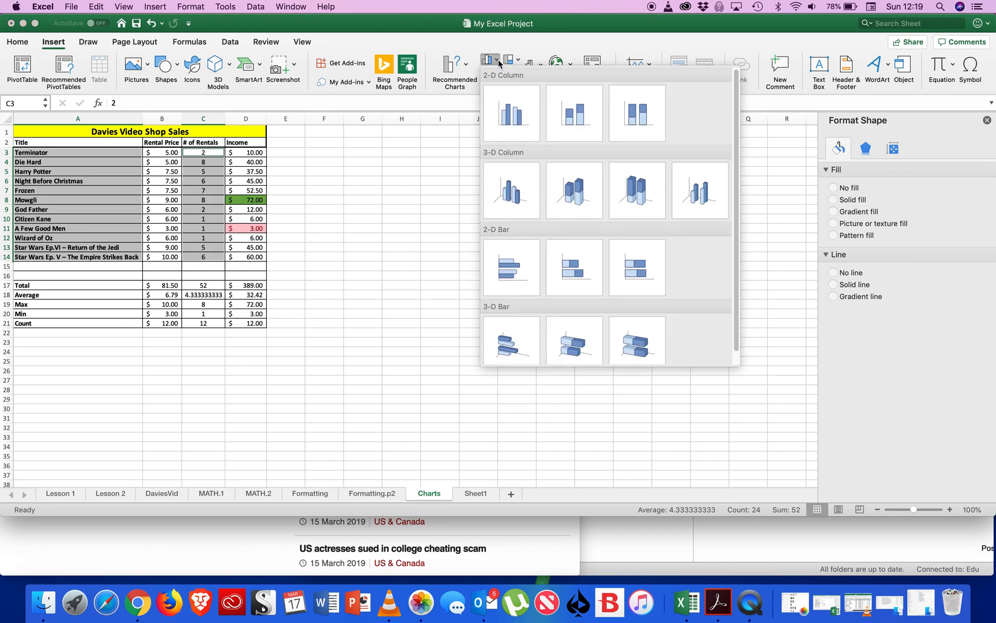
pyautogui.click(512, 112)
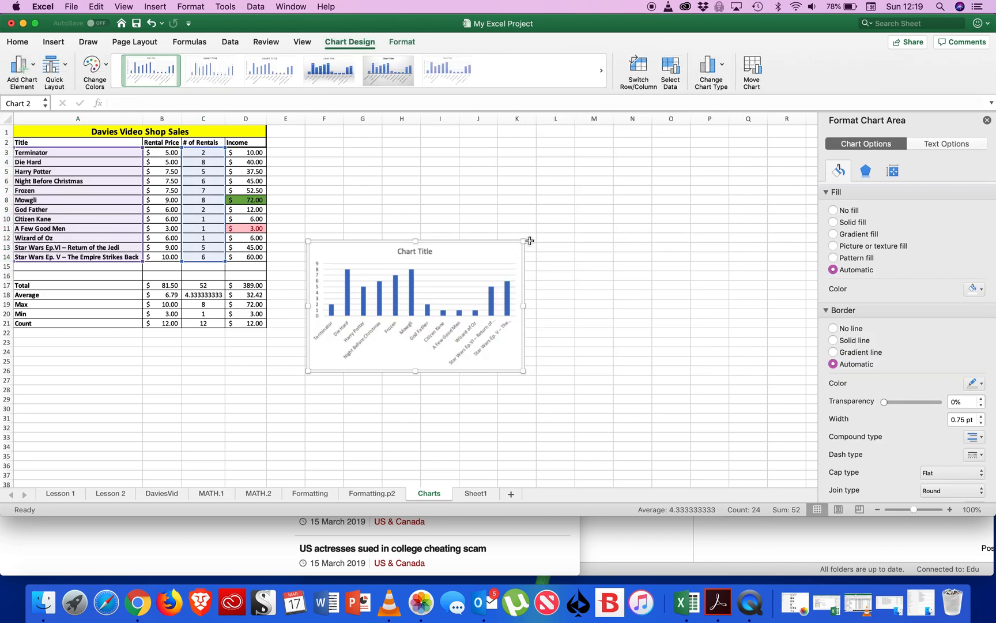
# Enlarge the column chart to span roughly rows 1 to 25 and place it directly beside the sales table.
pyautogui.moveTo(529, 240); pyautogui.dragTo(631, 129)
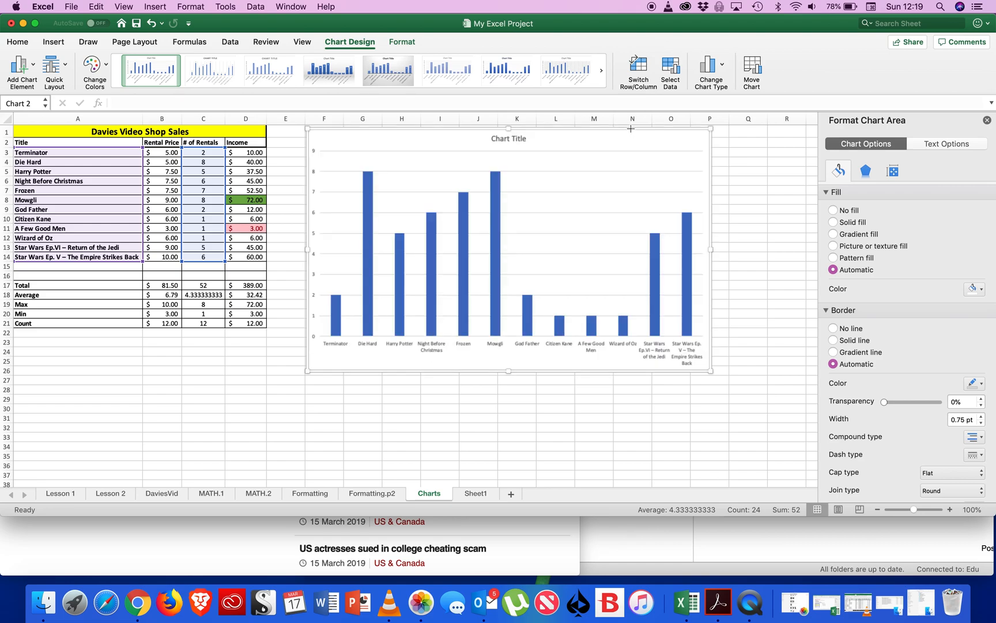
pyautogui.moveTo(547, 189); pyautogui.dragTo(516, 190)
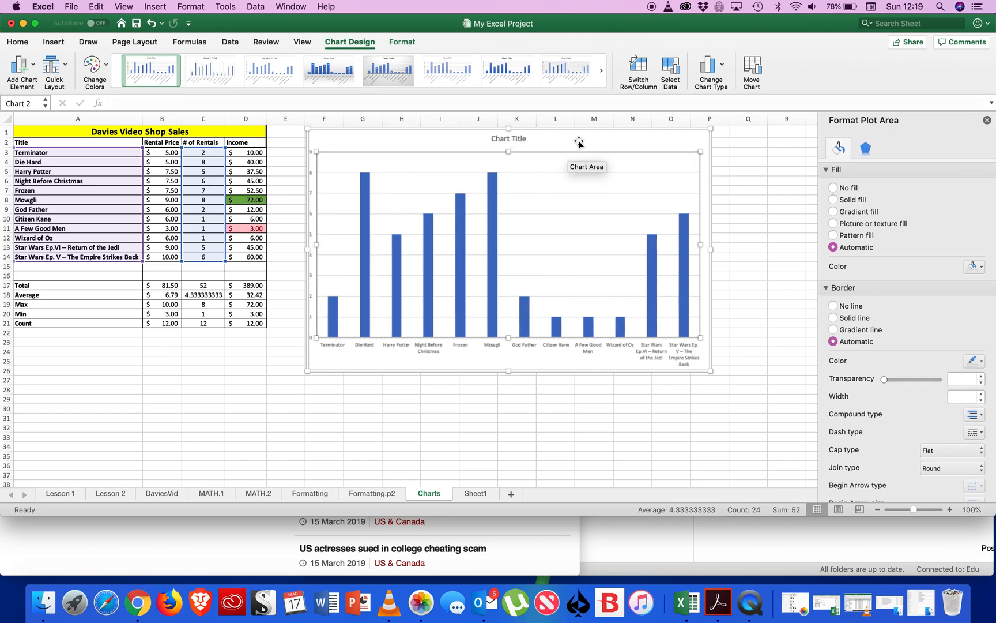
pyautogui.moveTo(579, 138); pyautogui.dragTo(547, 134)
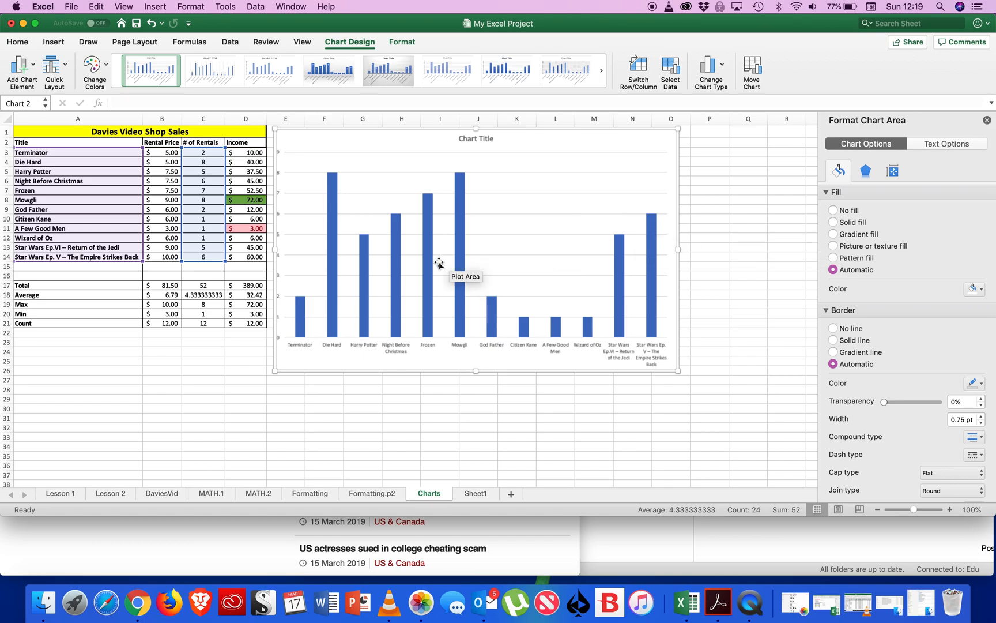
pyautogui.moveTo(439, 263); pyautogui.dragTo(443, 264)
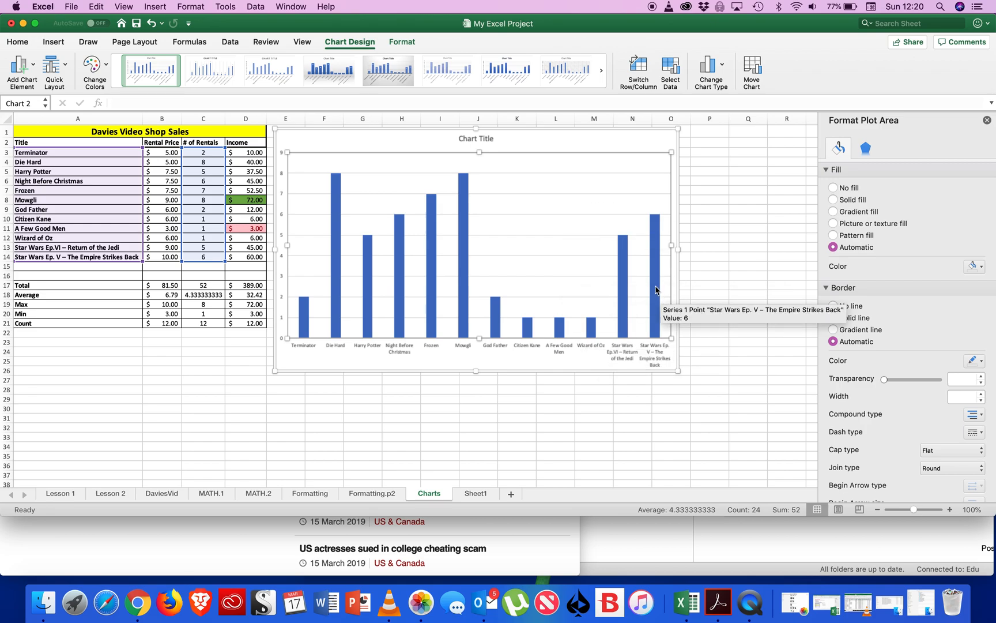
pyautogui.click(624, 295)
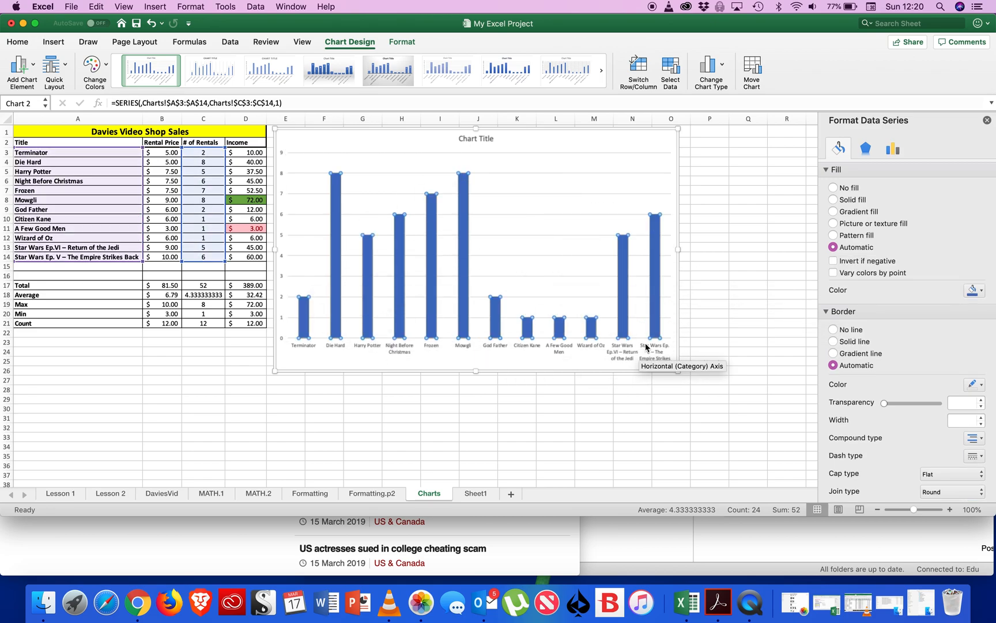
pyautogui.click(519, 226)
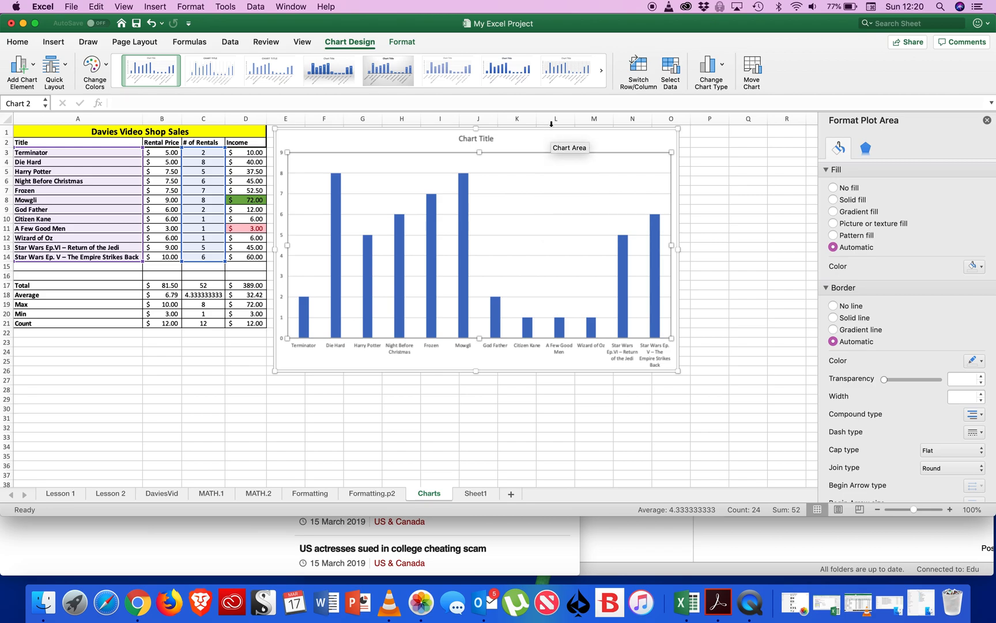
pyautogui.click(561, 143)
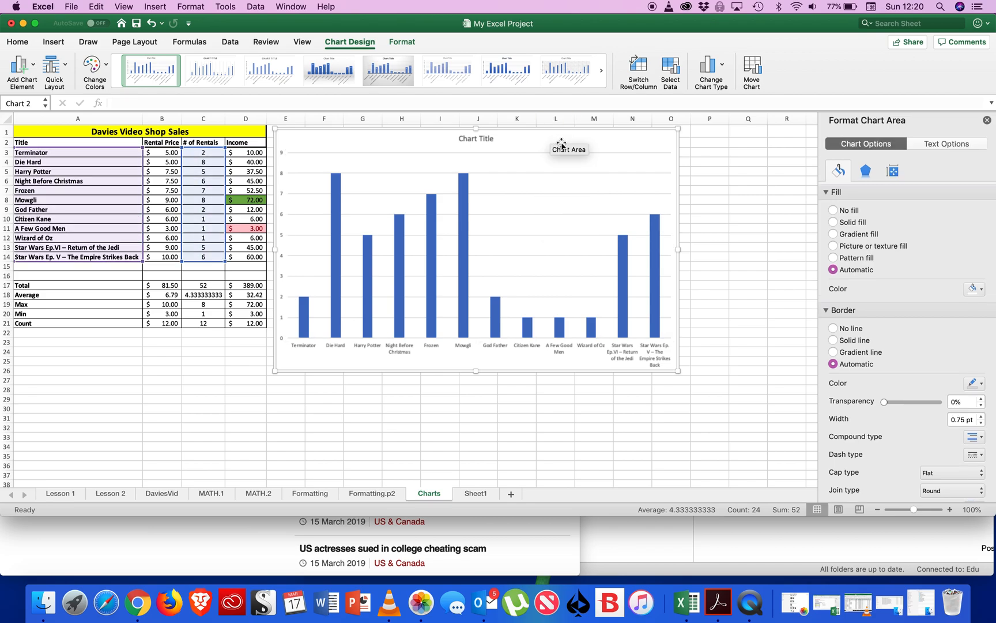
pyautogui.click(557, 351)
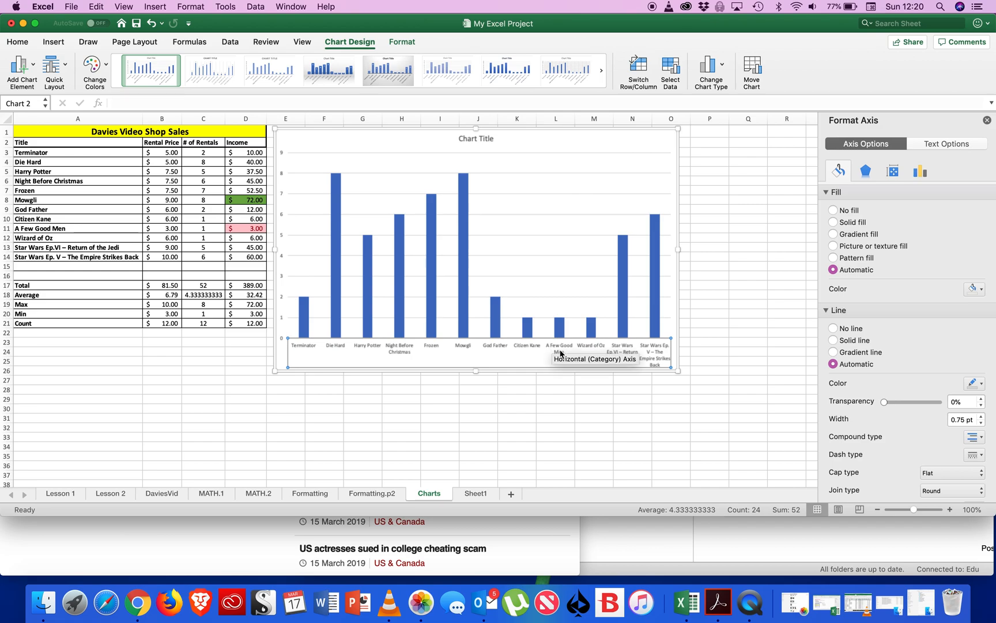
# Set the gap width of the chart's data series to 44% to widen the columns.
pyautogui.click(624, 280)
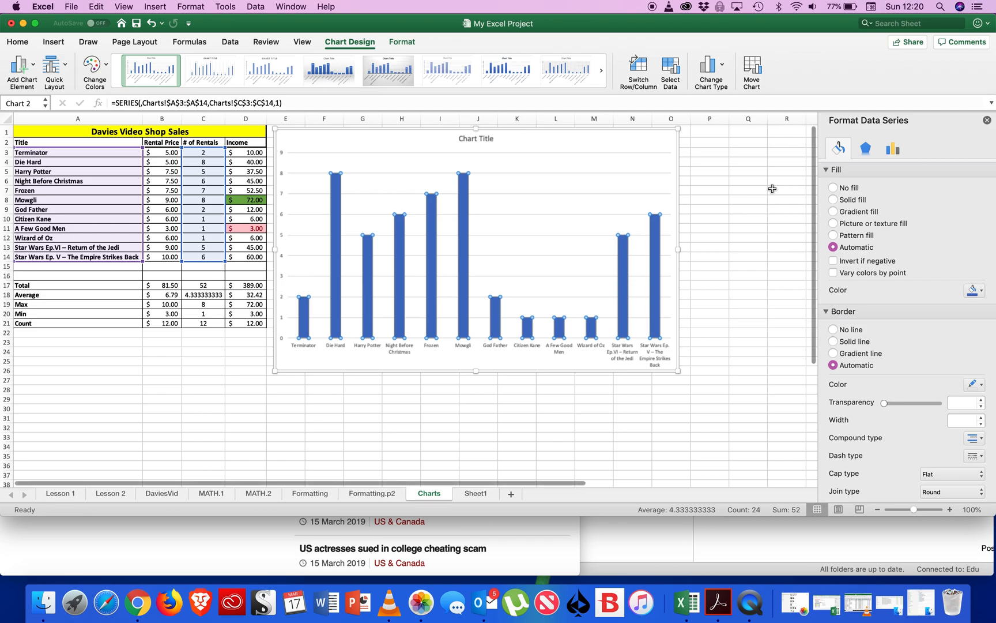
pyautogui.click(892, 154)
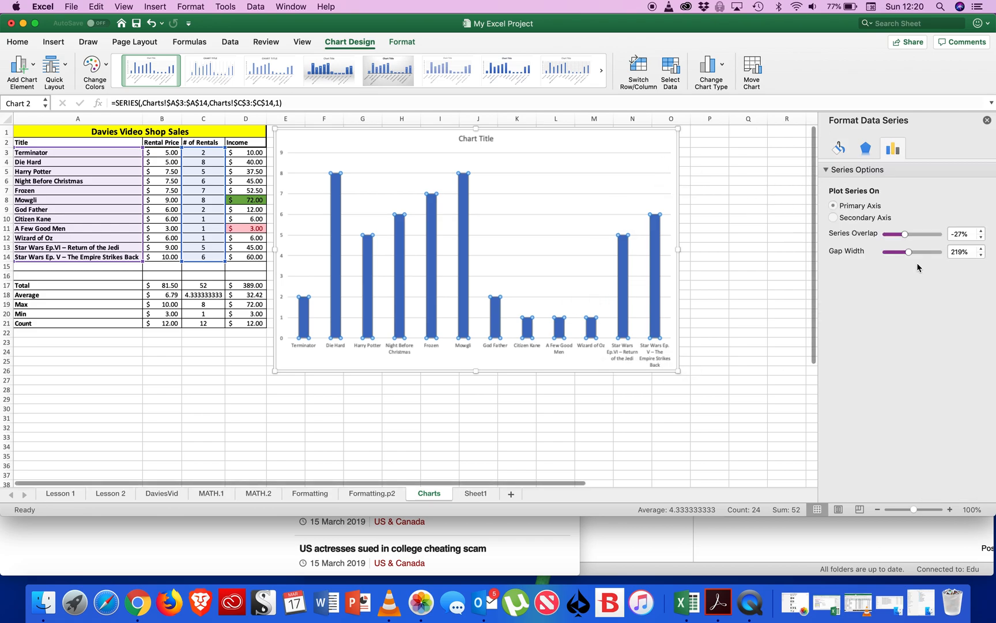
pyautogui.moveTo(909, 254); pyautogui.dragTo(891, 255)
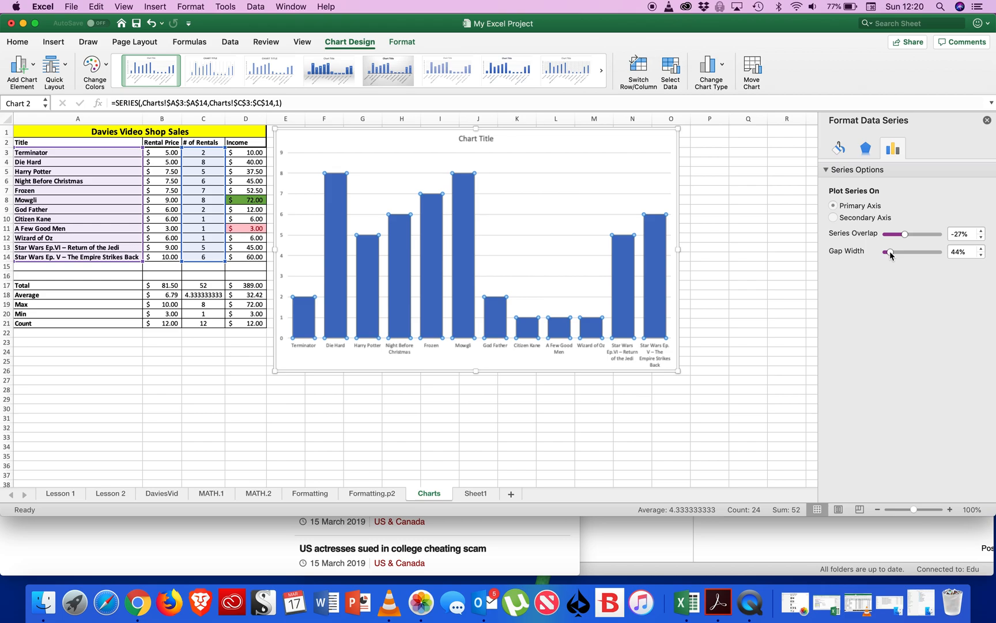
# Apply the inner top-right shadow preset to the chart columns and set the shadow distance to 5 pt.
pyautogui.click(867, 149)
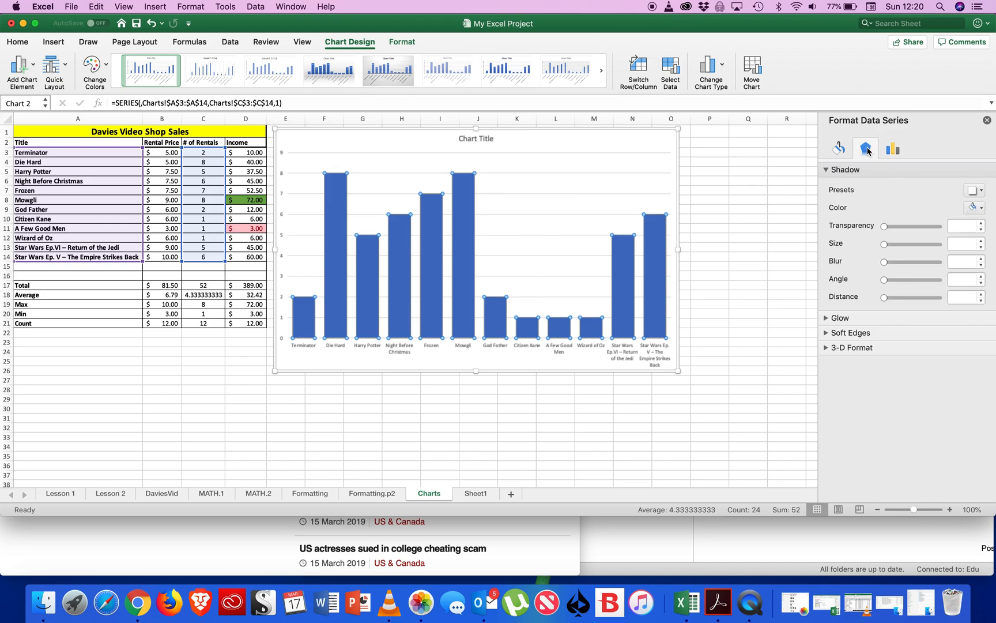
pyautogui.click(840, 170)
pyautogui.click(841, 171)
pyautogui.click(981, 192)
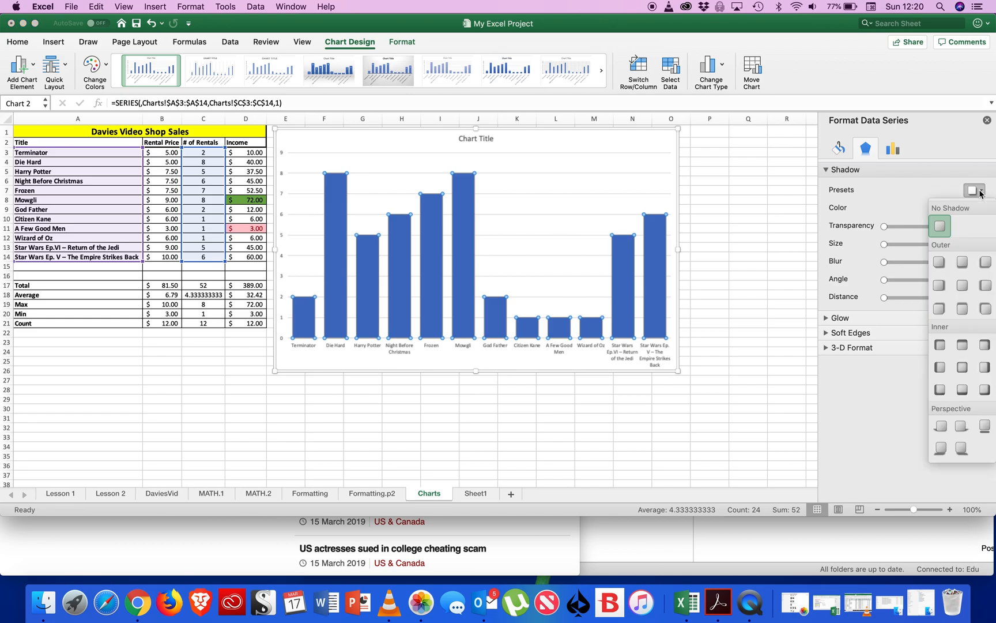
pyautogui.click(993, 350)
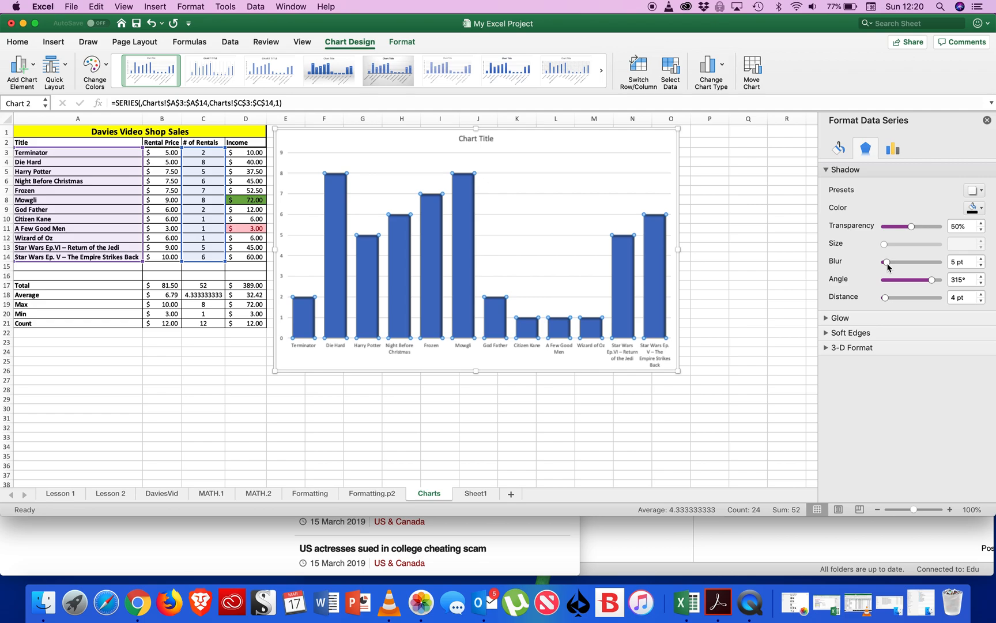
pyautogui.moveTo(885, 297); pyautogui.dragTo(887, 297)
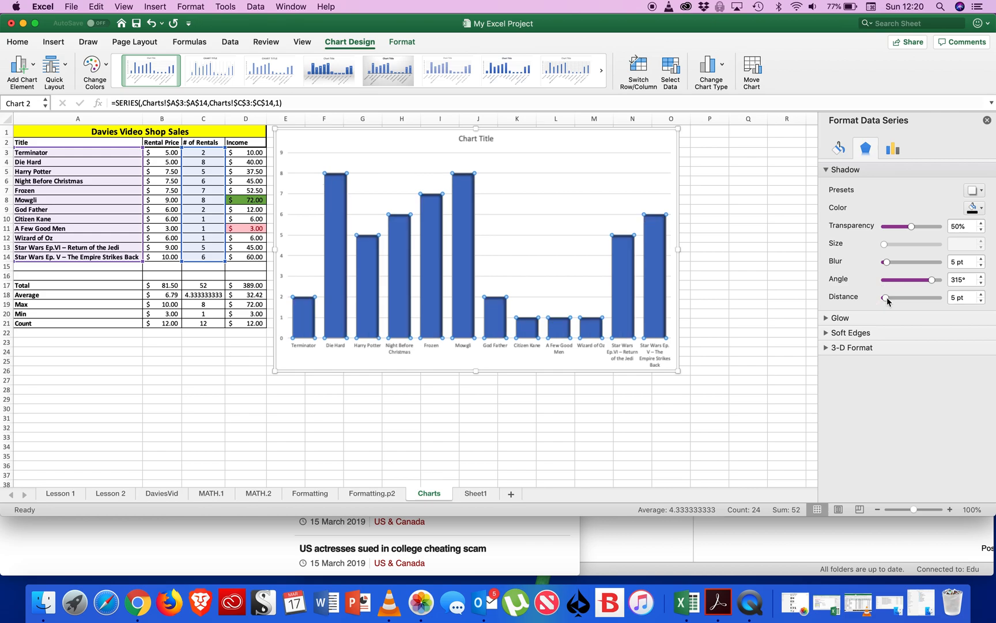
# Fill the chart columns with the gold gradient fill.
pyautogui.click(839, 149)
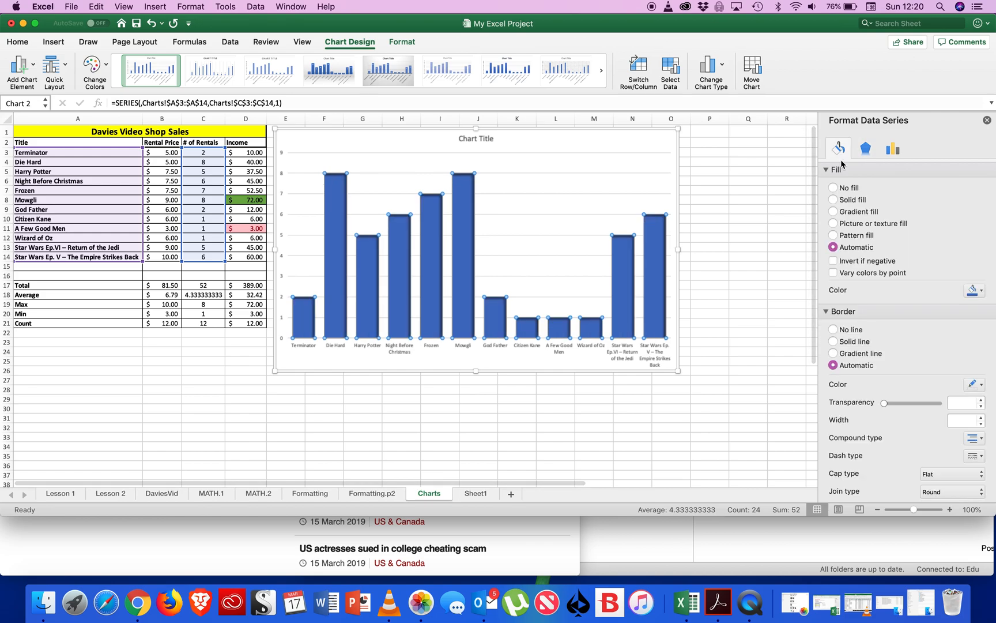
pyautogui.click(850, 189)
pyautogui.click(849, 201)
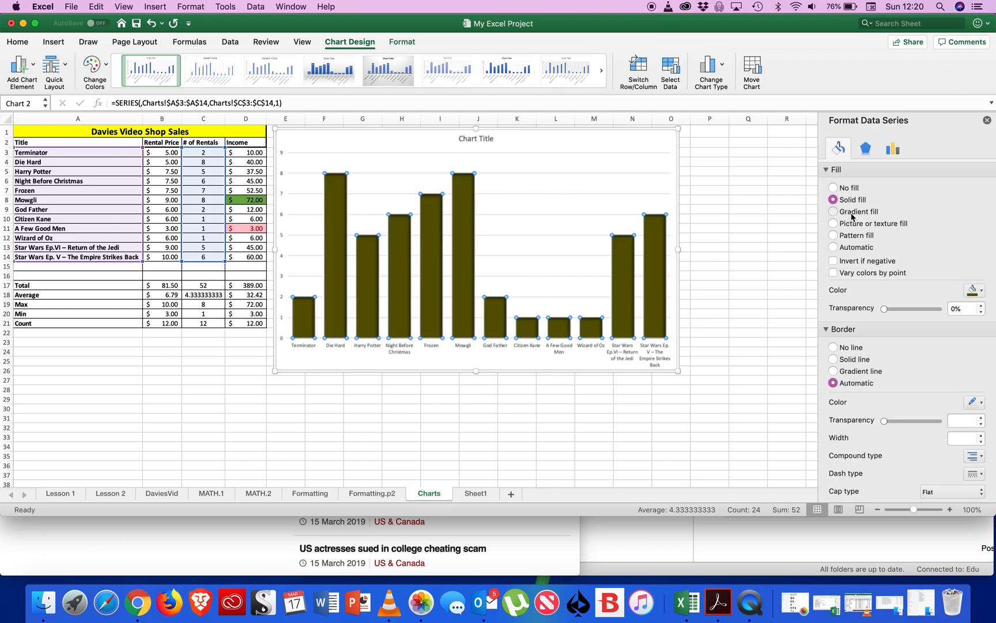
pyautogui.click(853, 213)
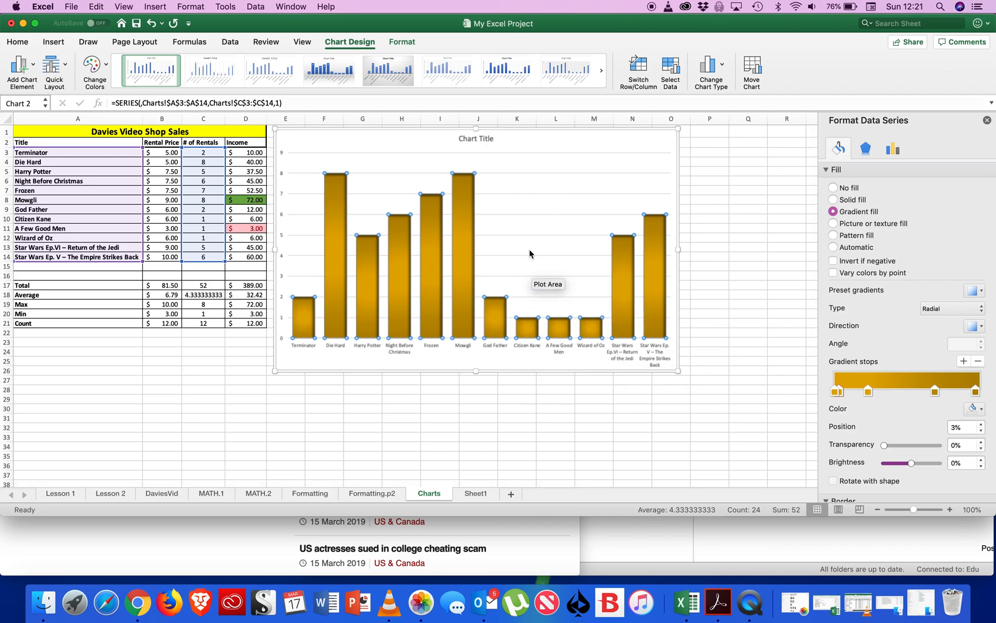
# Change the chart title to "Alwasy Change the Name.".
pyautogui.click(487, 141)
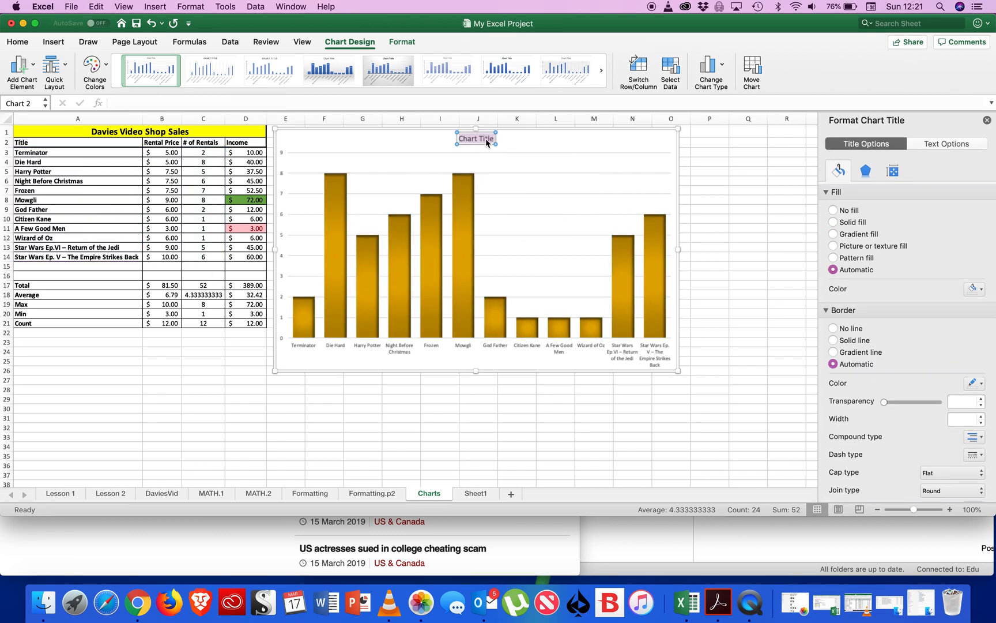
pyautogui.write('Alwasy Change the Name.')
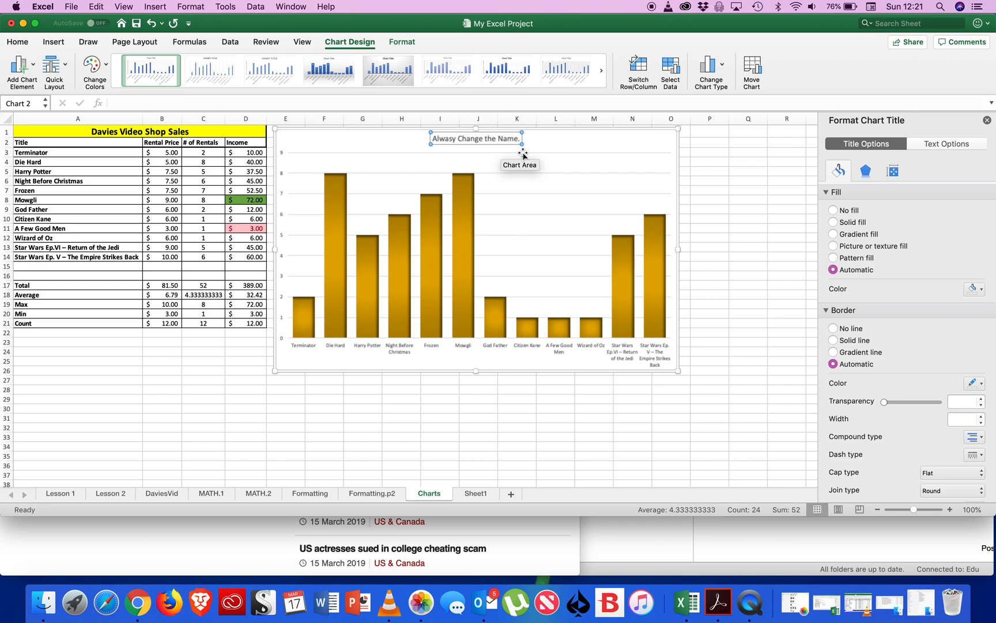
pyautogui.click(669, 442)
# Give the chart's plot area a texture fill using the mottled blue-and-pink texture.
pyautogui.click(508, 202)
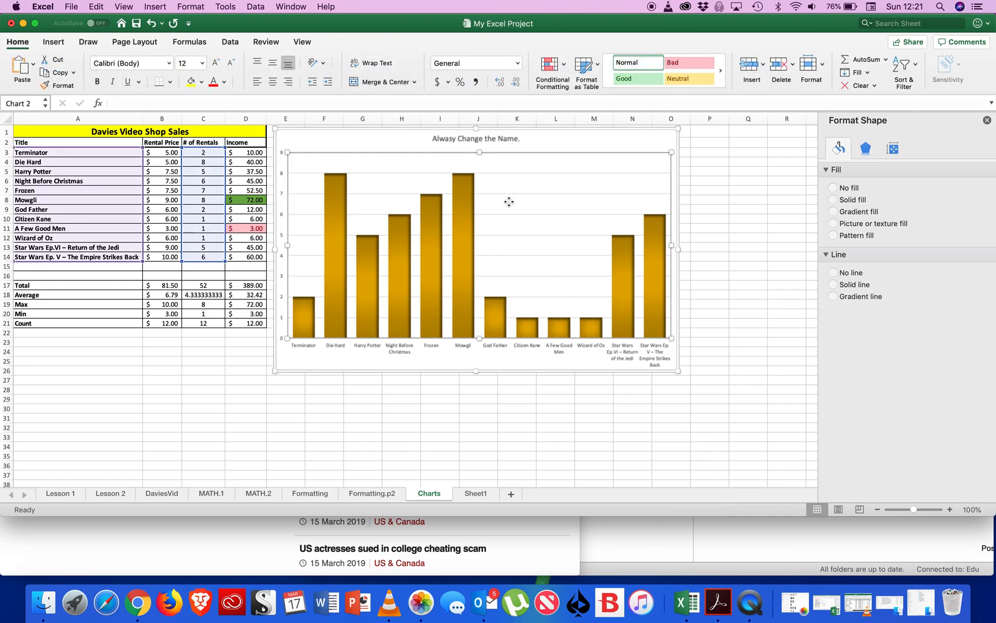
pyautogui.rightClick(509, 204)
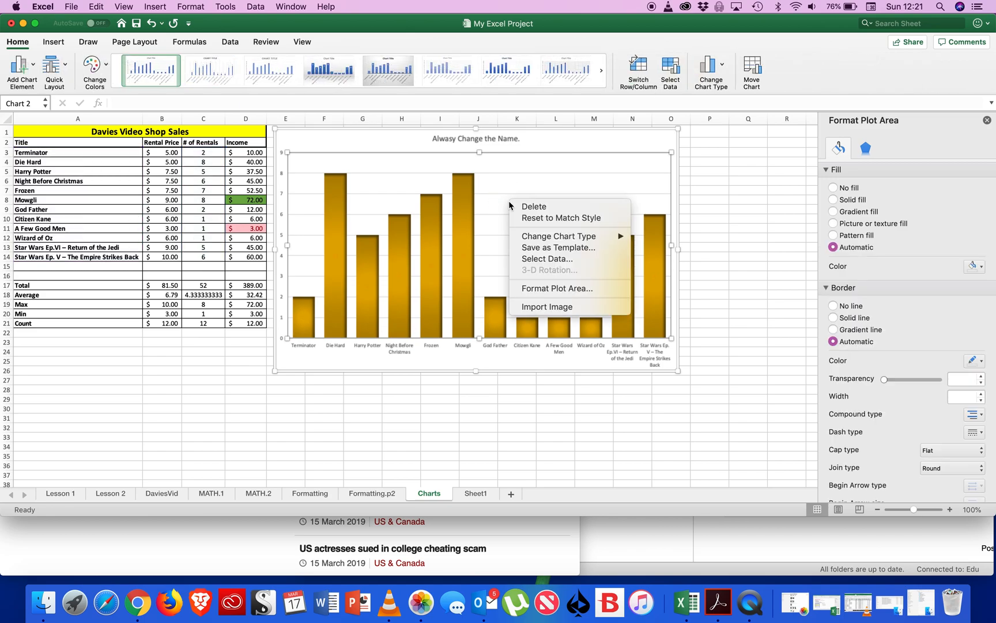
pyautogui.click(547, 290)
pyautogui.click(852, 205)
pyautogui.click(852, 211)
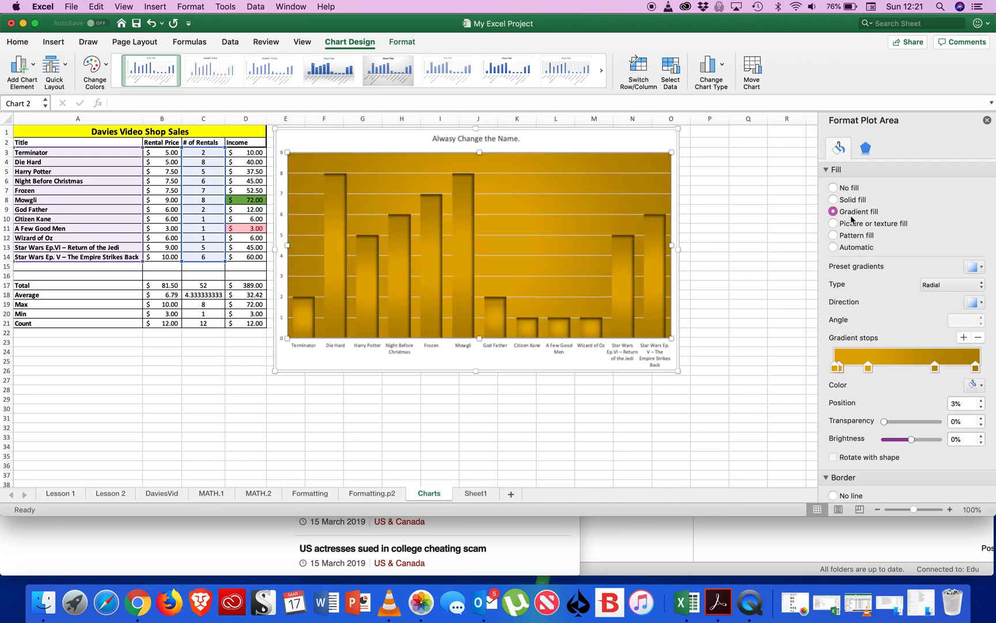
pyautogui.click(851, 224)
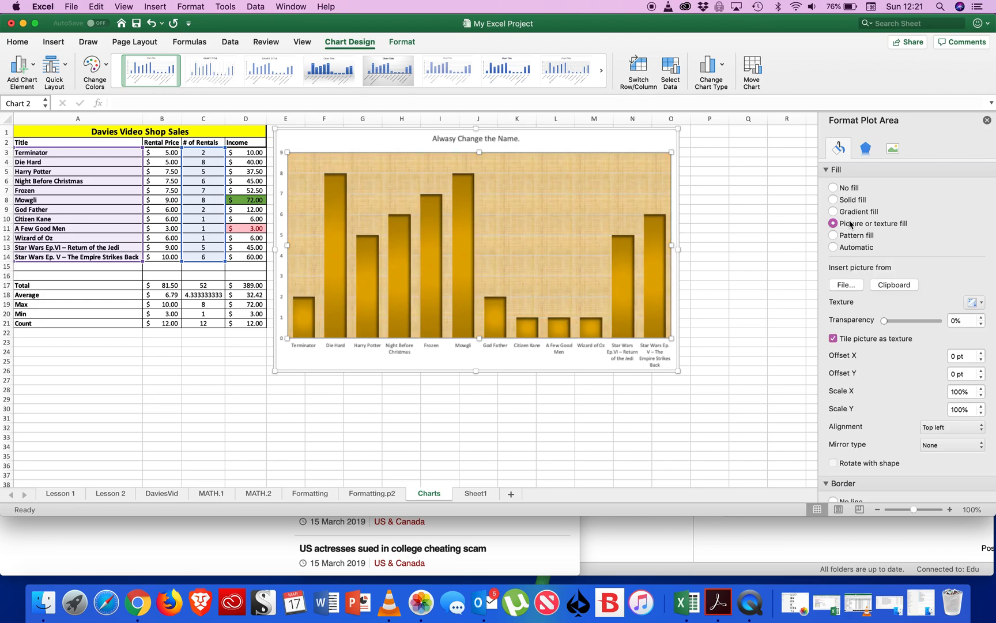
pyautogui.click(982, 303)
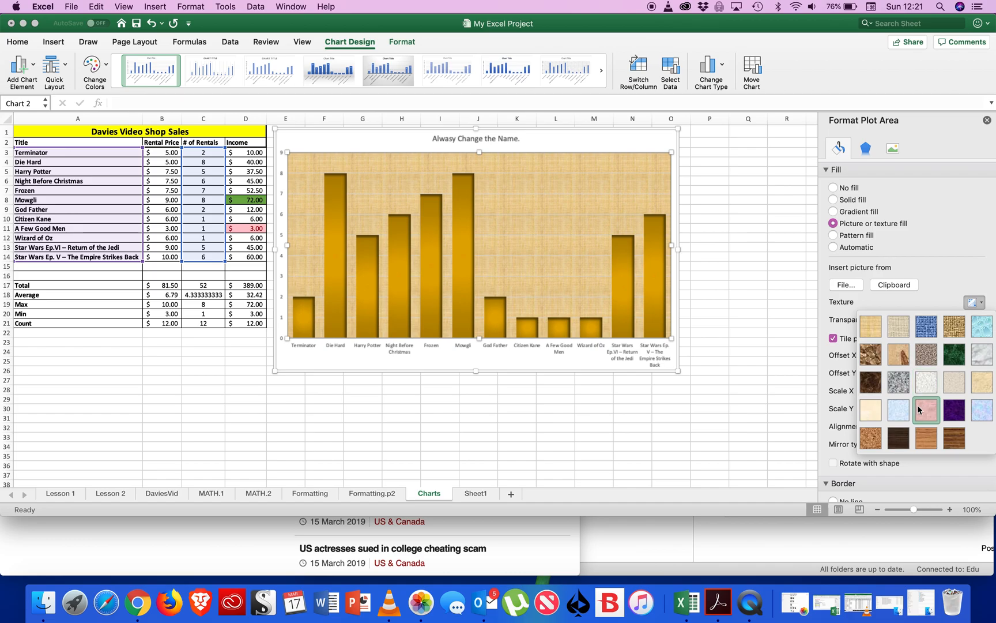
pyautogui.click(984, 411)
pyautogui.click(544, 415)
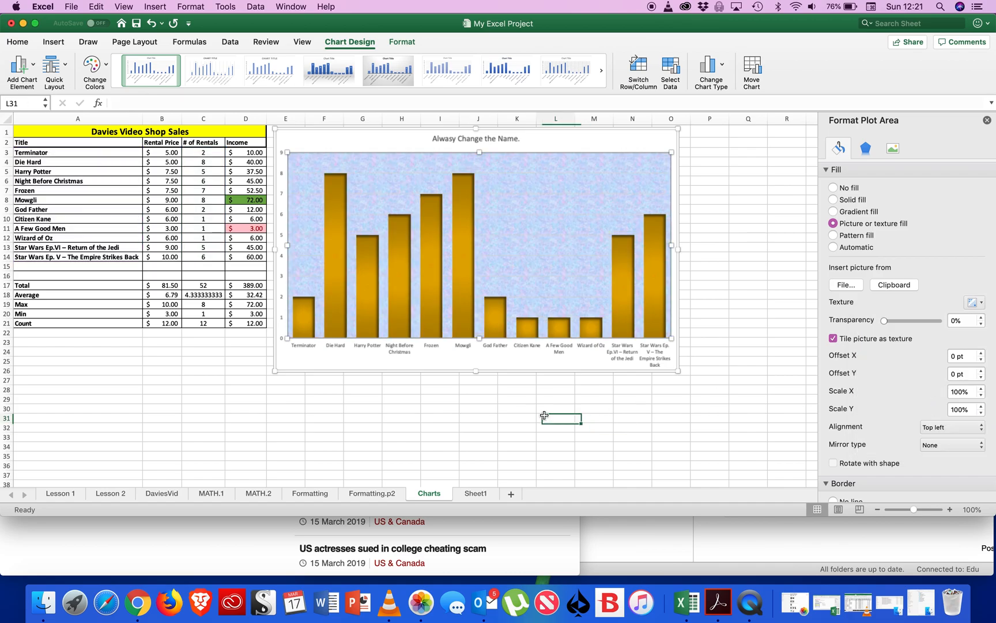
# Enlarge the chart downward so its lower edge reaches about row 28.
pyautogui.click(401, 350)
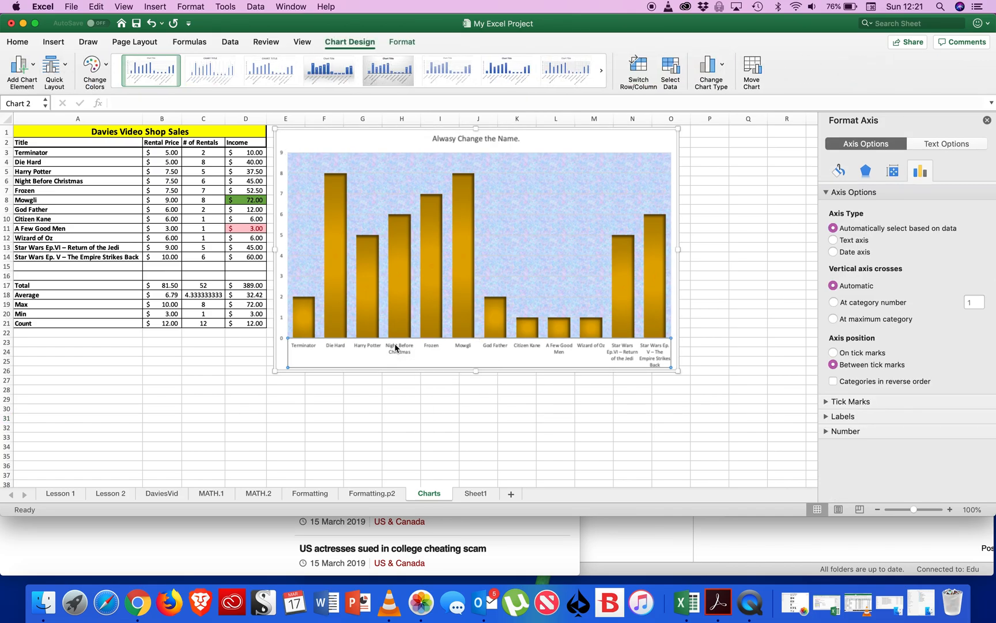
pyautogui.click(476, 370)
pyautogui.moveTo(477, 370); pyautogui.dragTo(477, 394)
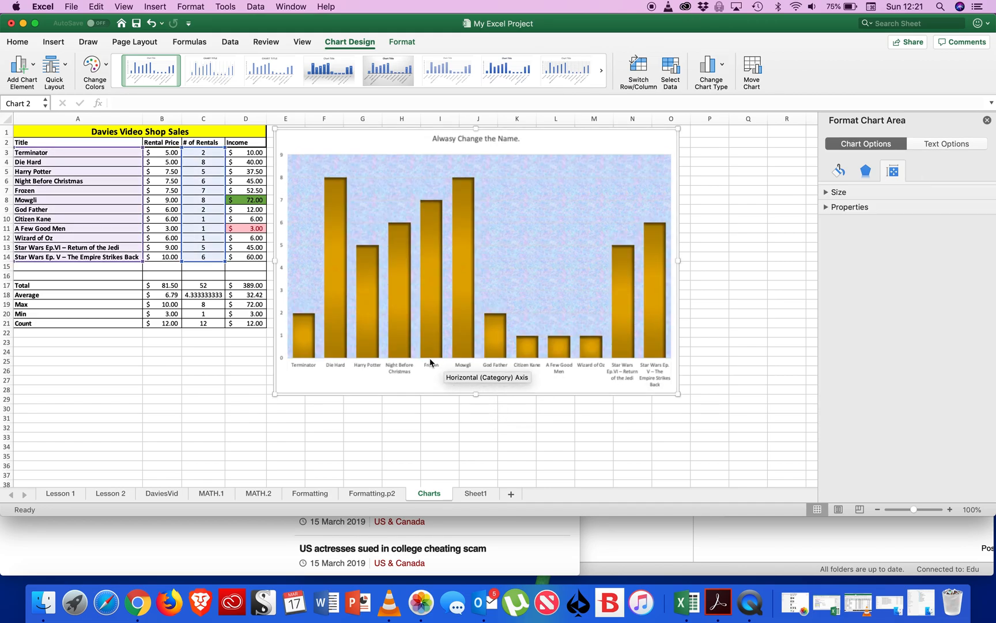
# Examine the horizontal axis's fill, effects, alignment and axis option settings.
pyautogui.click(562, 368)
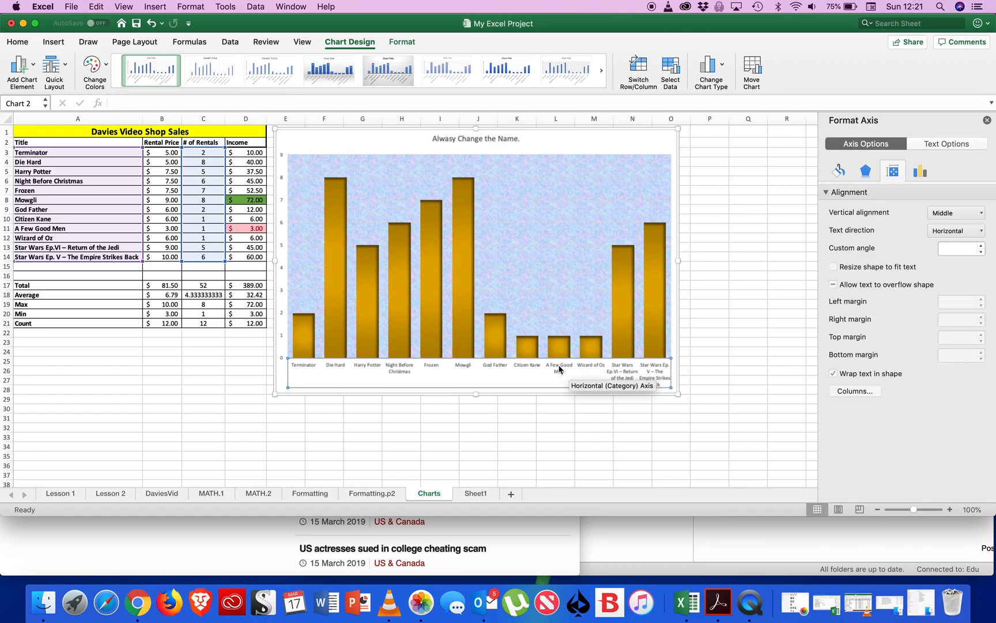
pyautogui.click(299, 374)
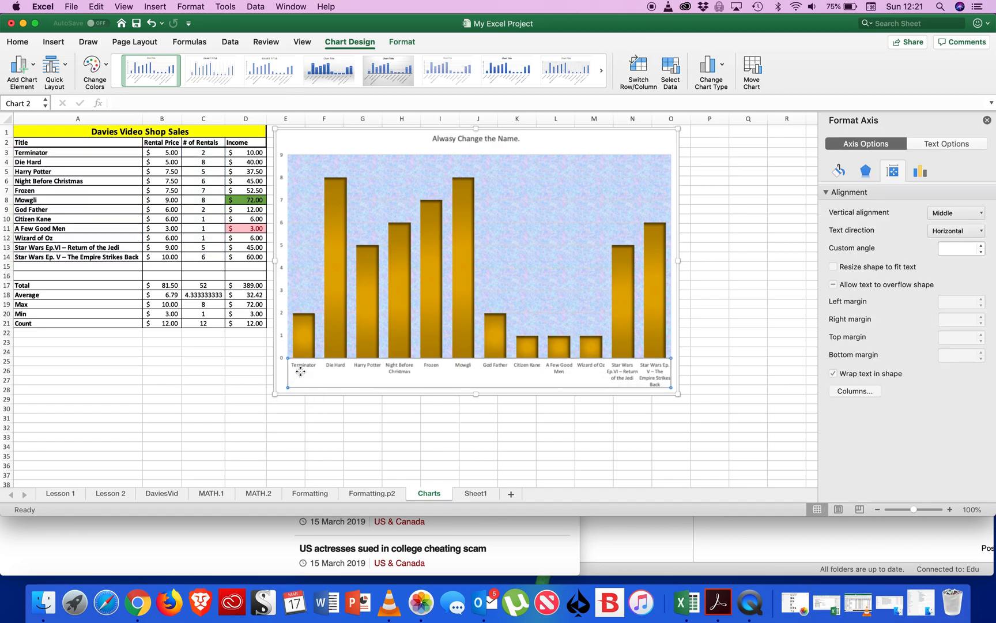
pyautogui.click(302, 368)
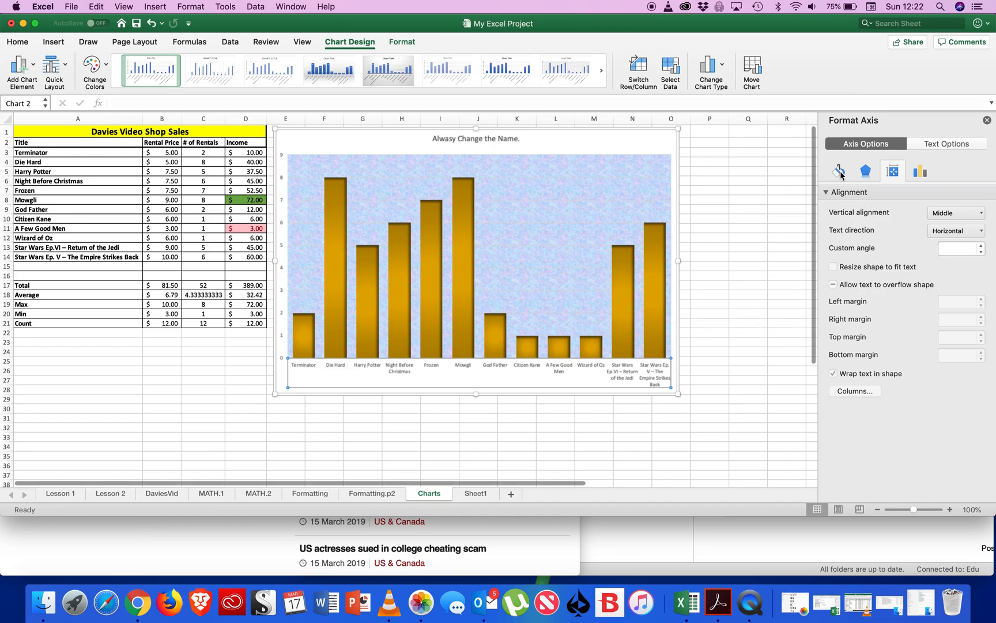
pyautogui.click(840, 172)
pyautogui.click(865, 171)
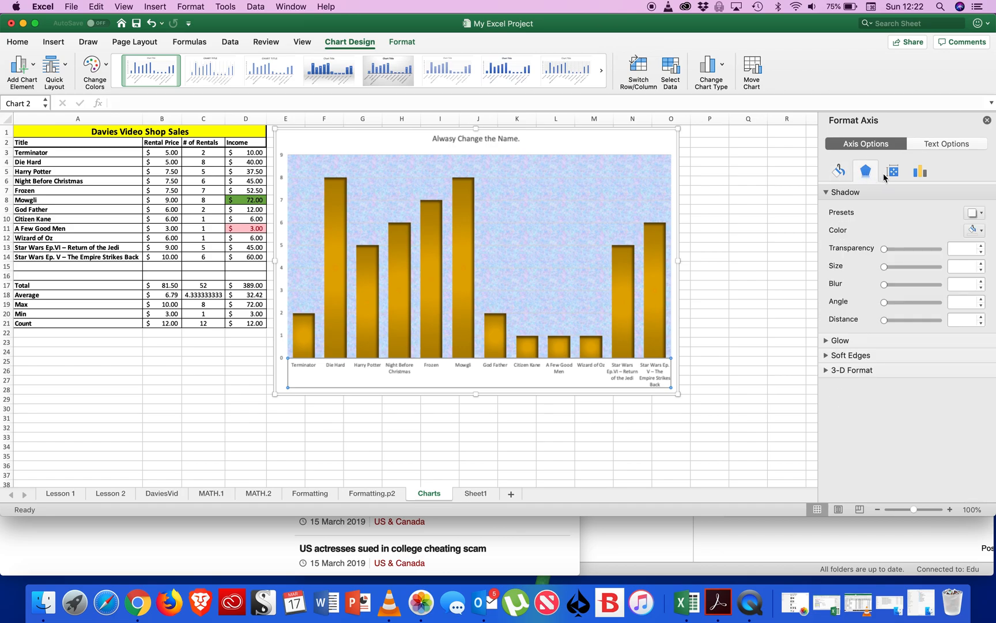
pyautogui.click(893, 173)
pyautogui.click(920, 173)
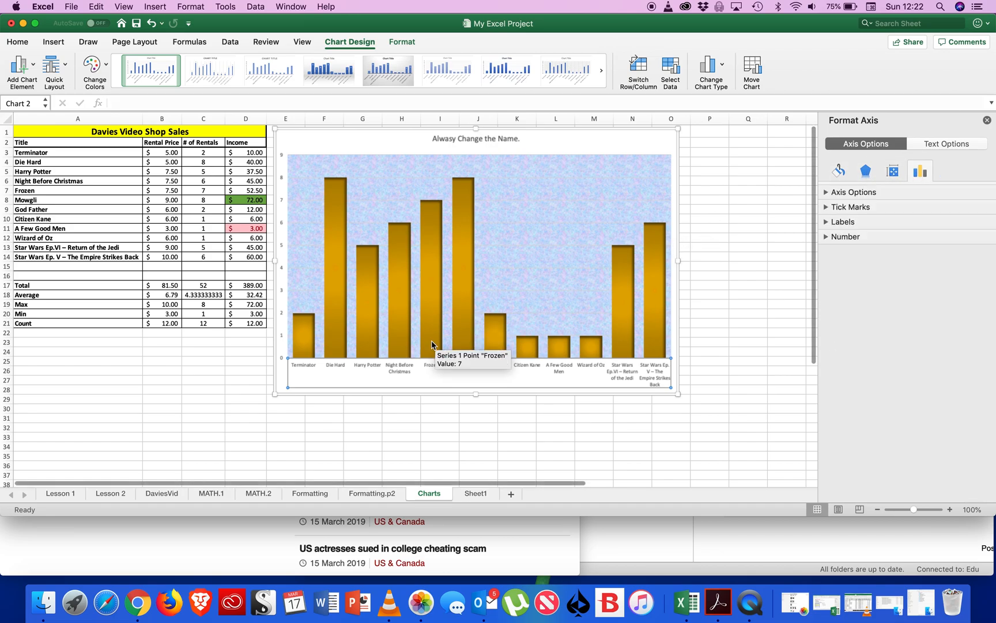
pyautogui.rightClick(304, 367)
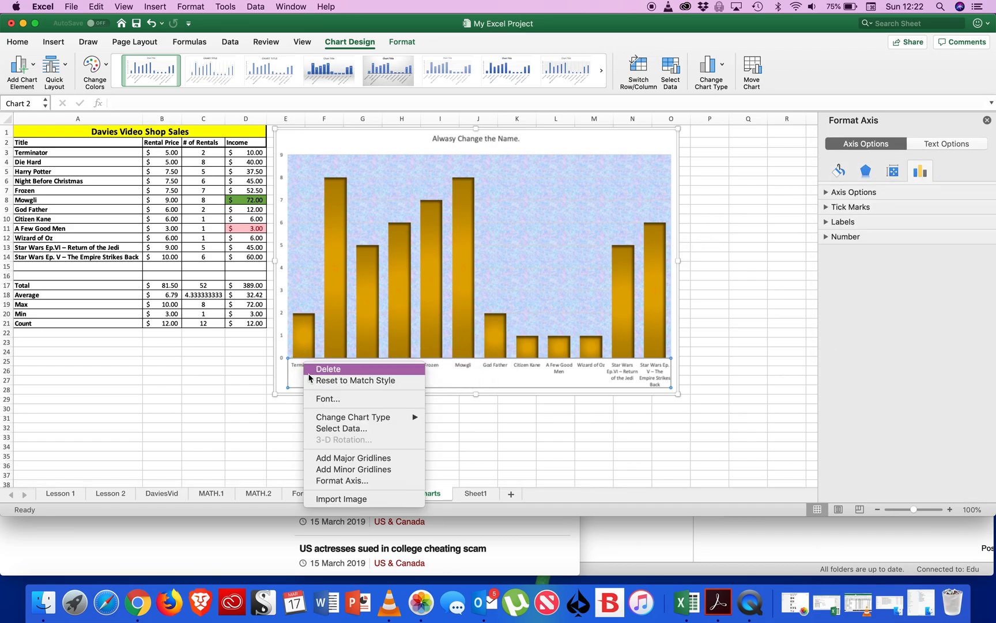
pyautogui.click(338, 481)
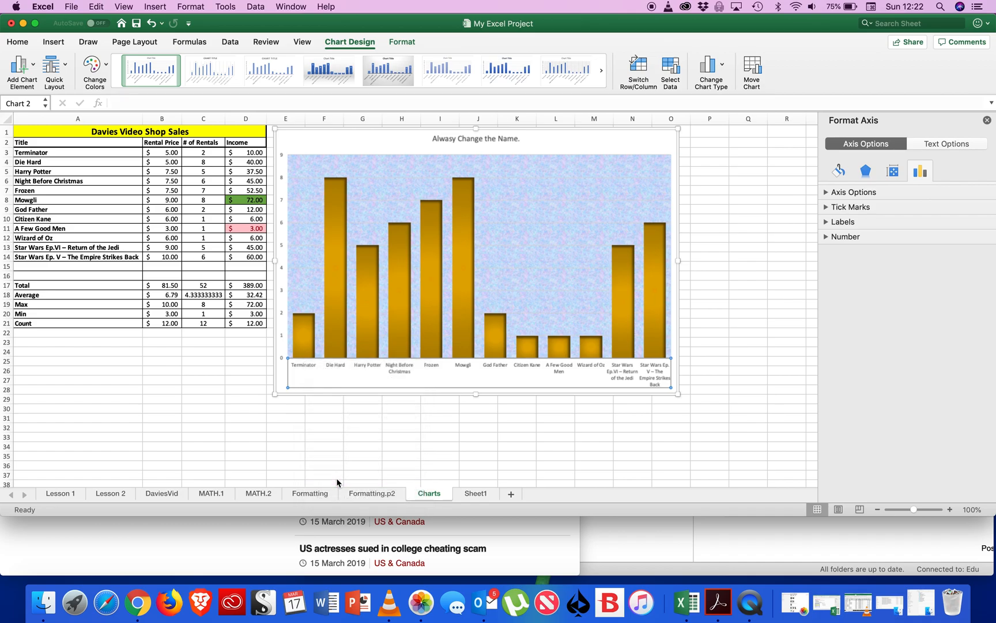
pyautogui.click(866, 170)
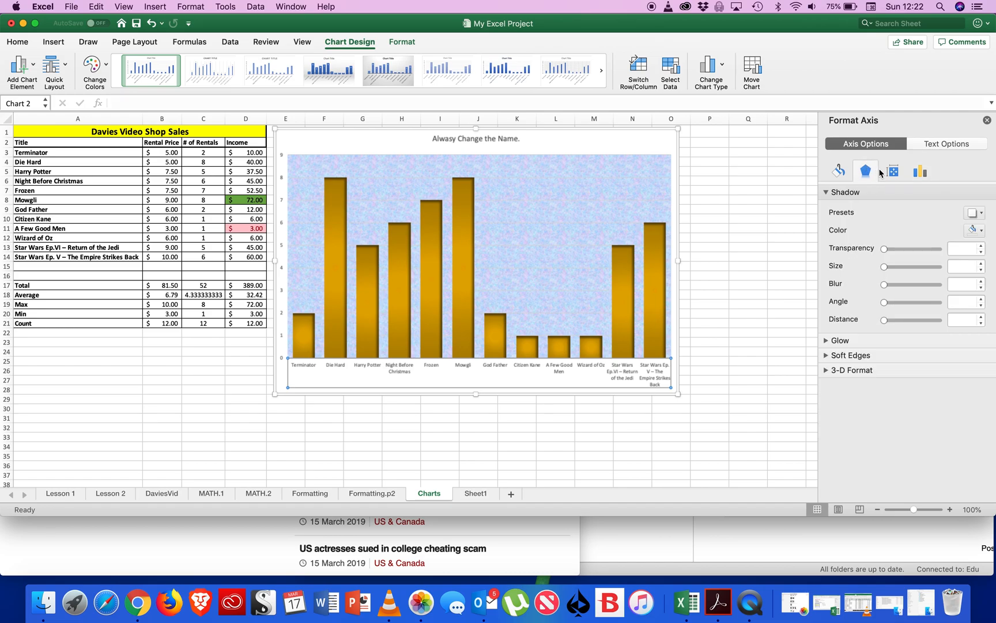
pyautogui.click(894, 171)
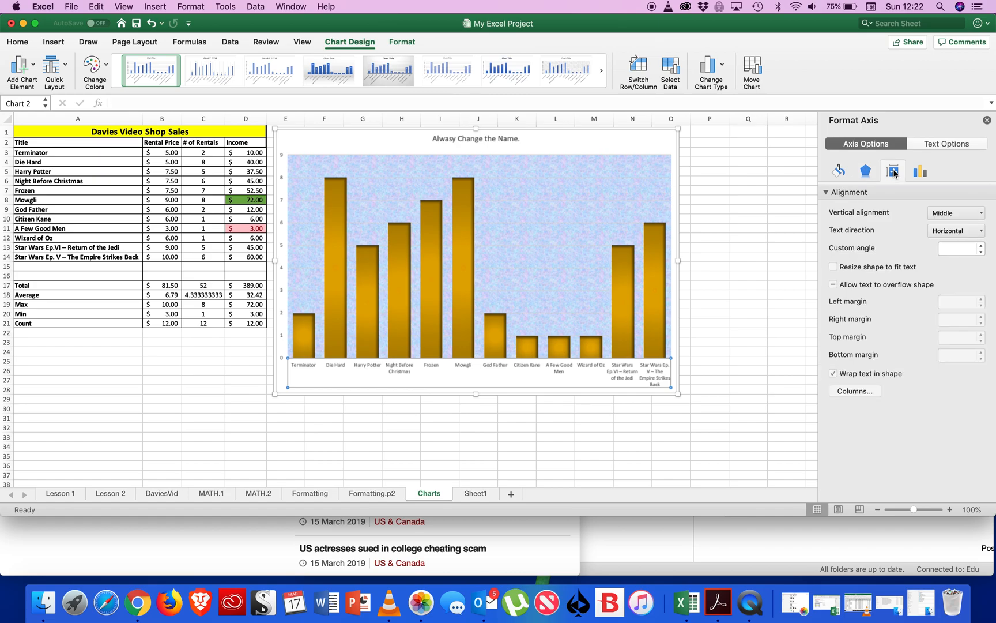
# Examine the text fill, text effects and text box settings of the axis labels, including the vertical alignment choices.
pyautogui.click(943, 146)
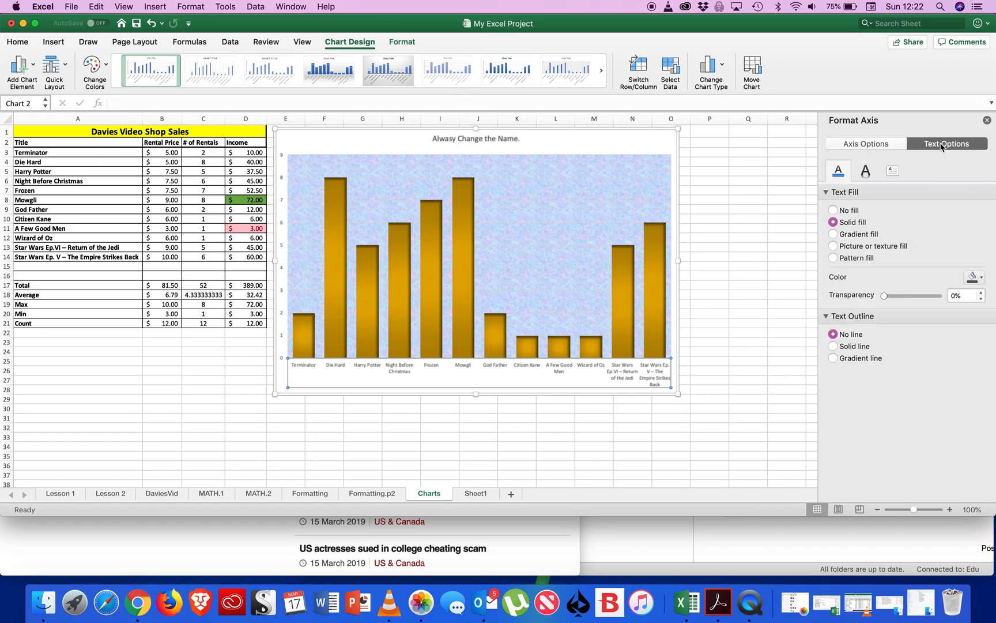
pyautogui.click(865, 171)
pyautogui.click(887, 174)
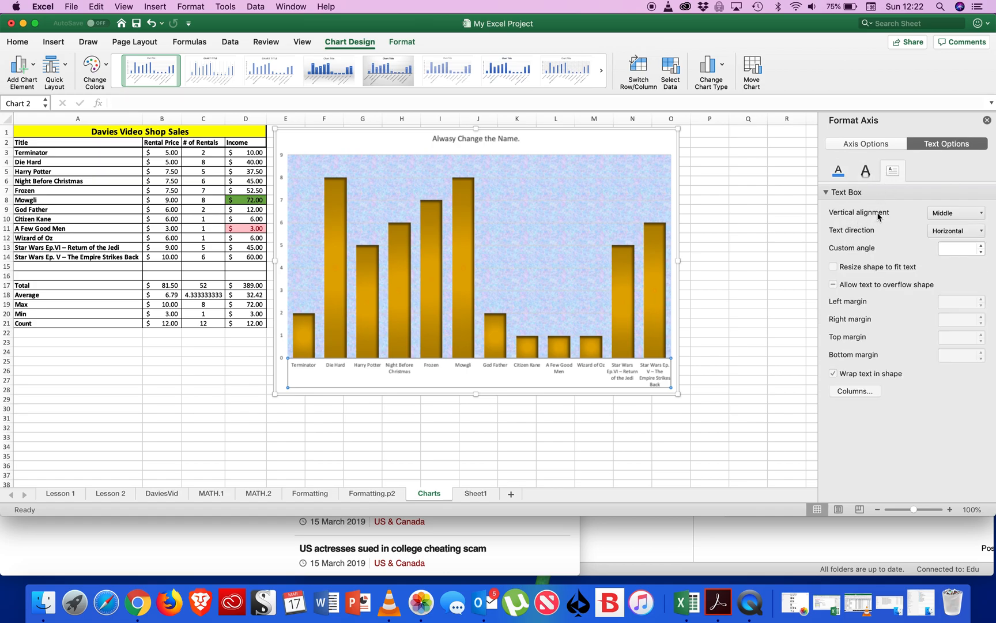
pyautogui.click(976, 216)
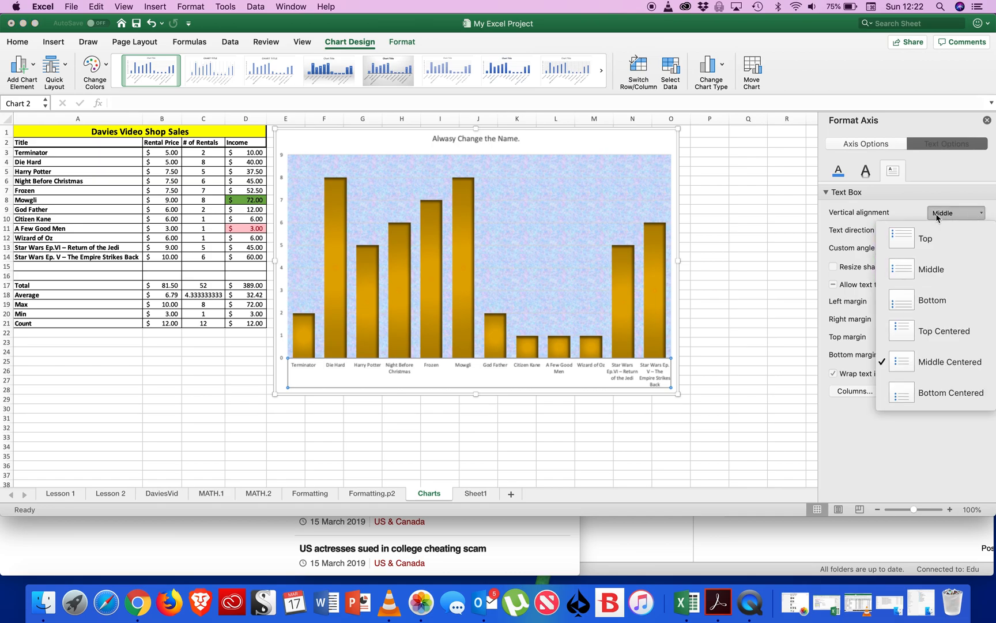
pyautogui.click(955, 182)
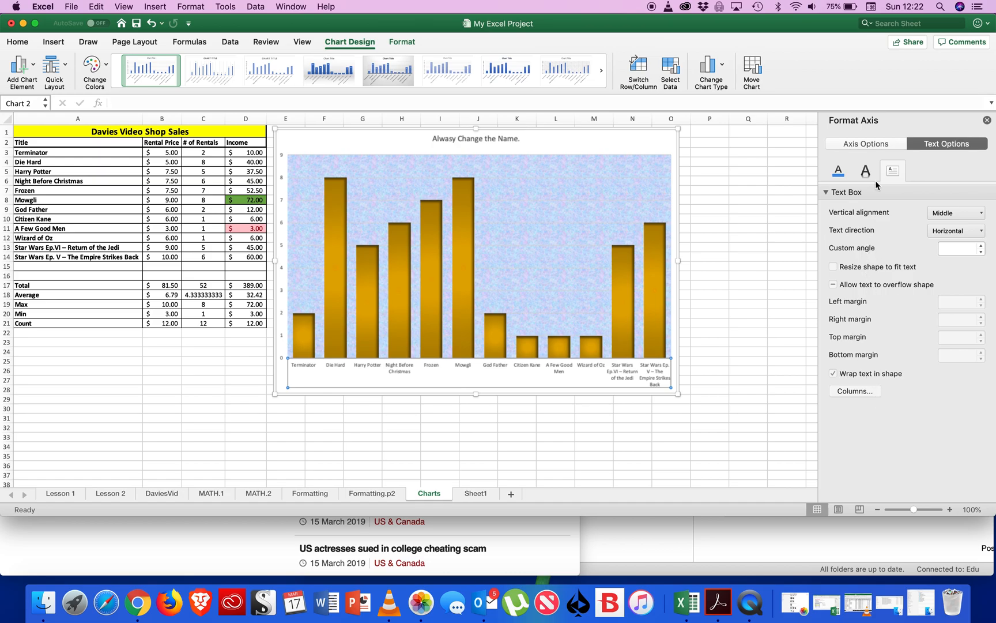
pyautogui.click(839, 173)
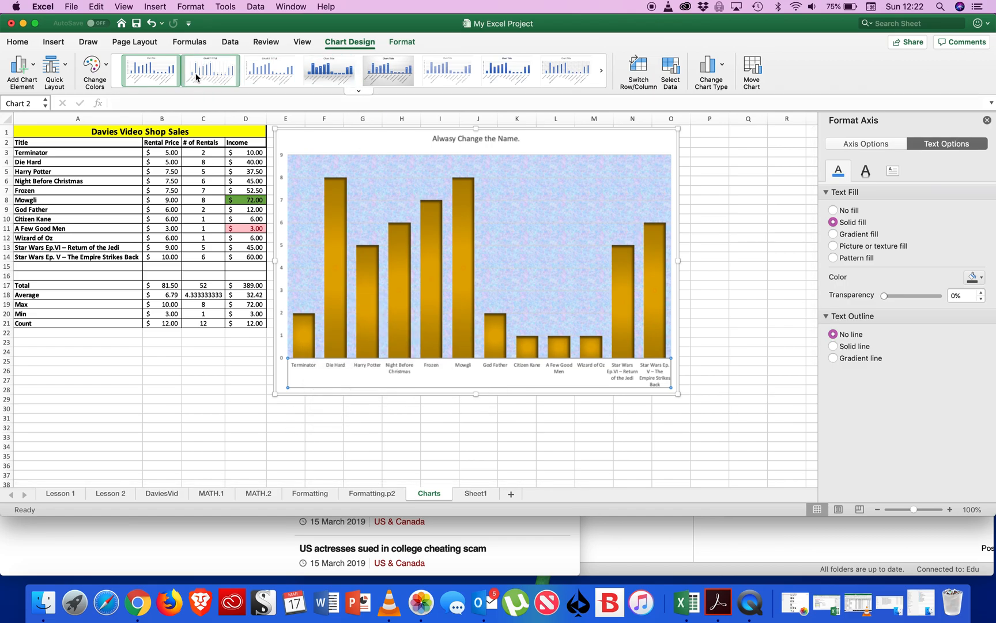
# Try the first three chart styles on the chart and switch its rows and columns back and forth.
pyautogui.click(170, 77)
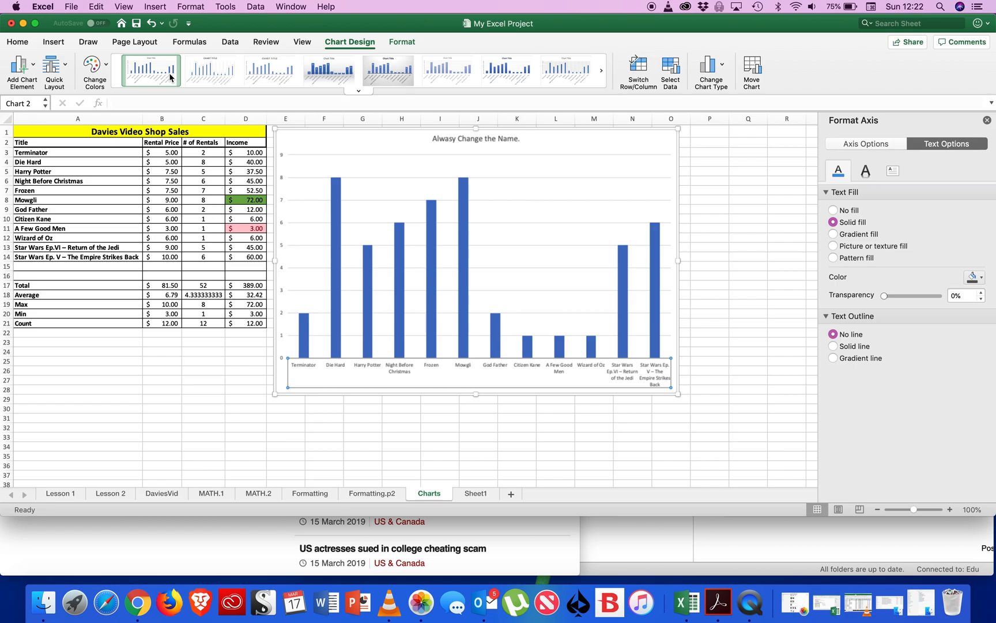
pyautogui.click(224, 74)
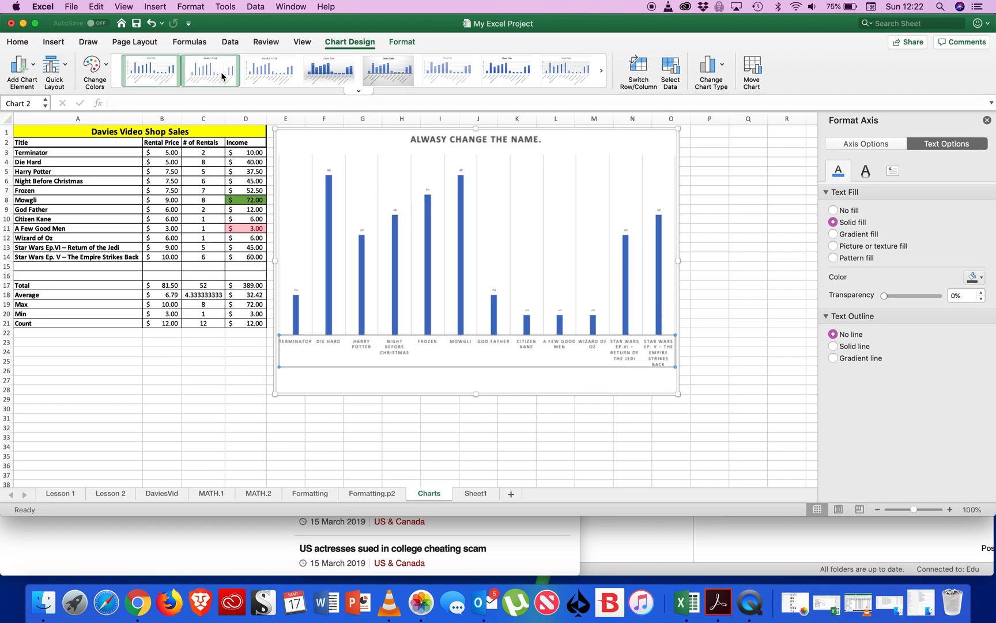
pyautogui.click(294, 70)
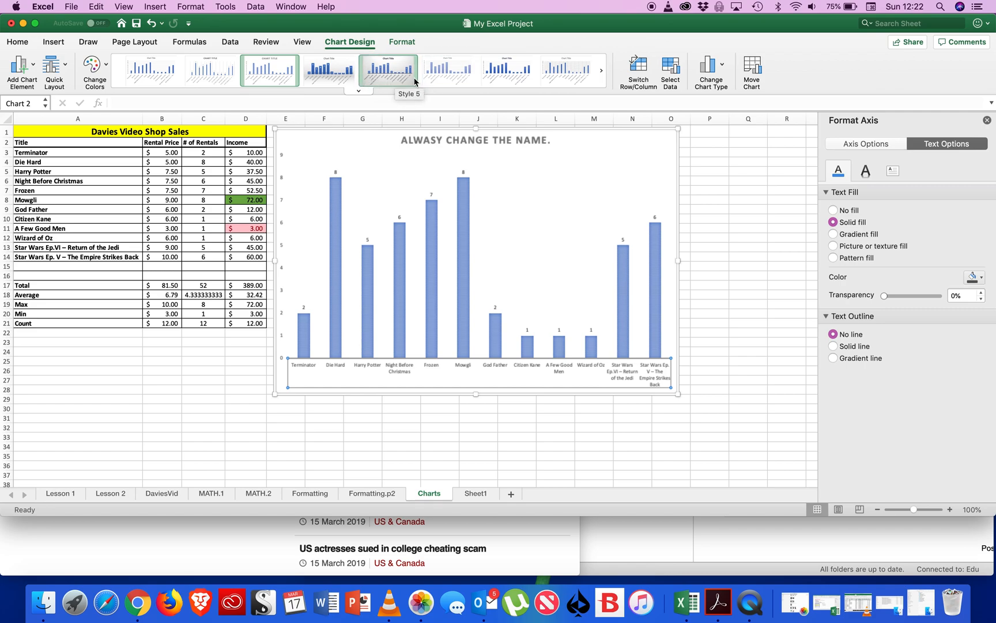
pyautogui.click(639, 62)
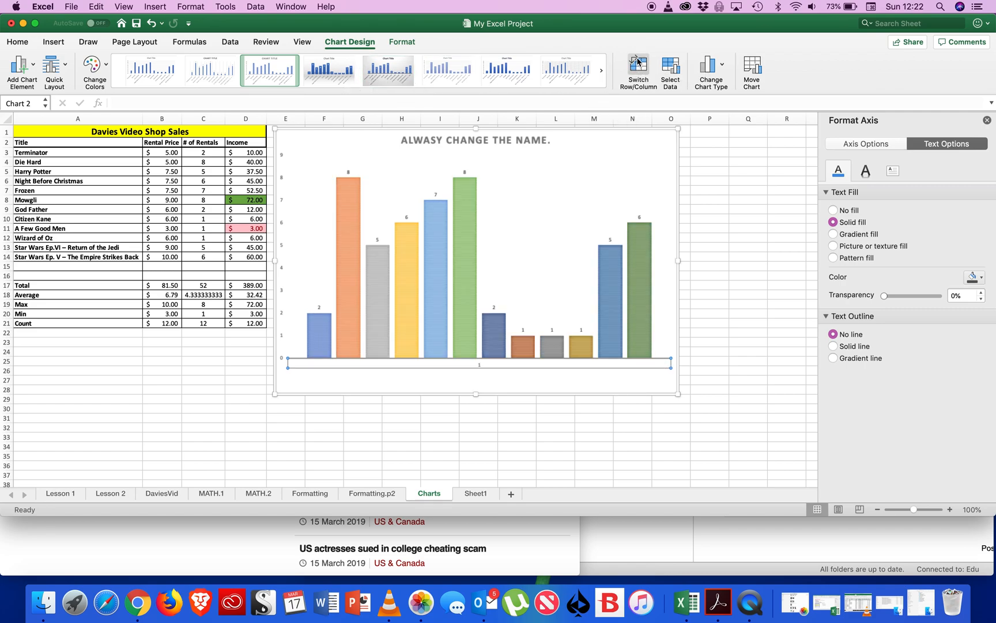
pyautogui.click(638, 62)
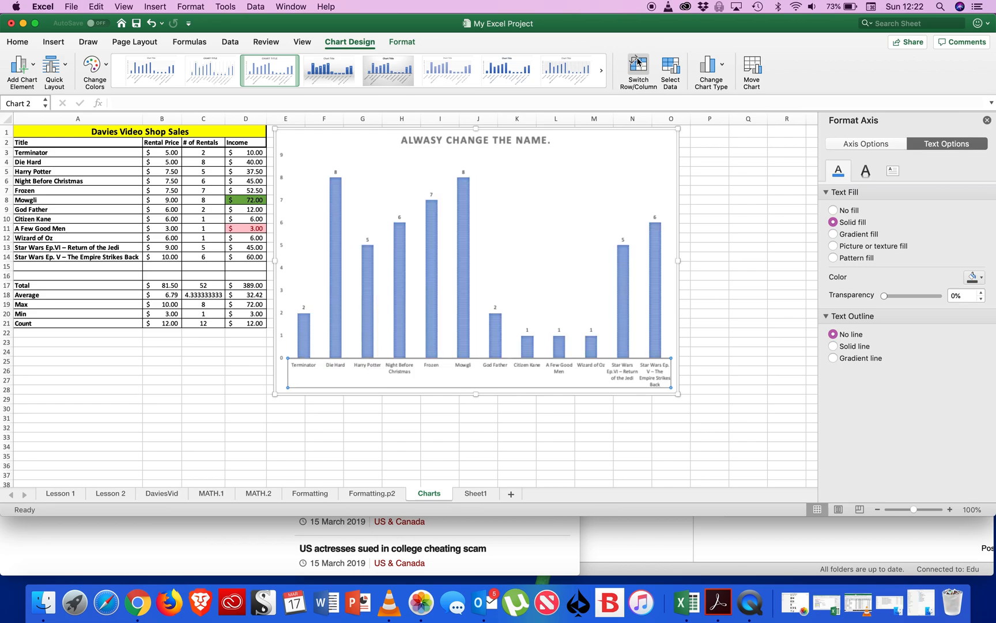
# Undo the row/column switches and chart style changes, back to the gold columns on the textured plot area.
pyautogui.press('super+z')
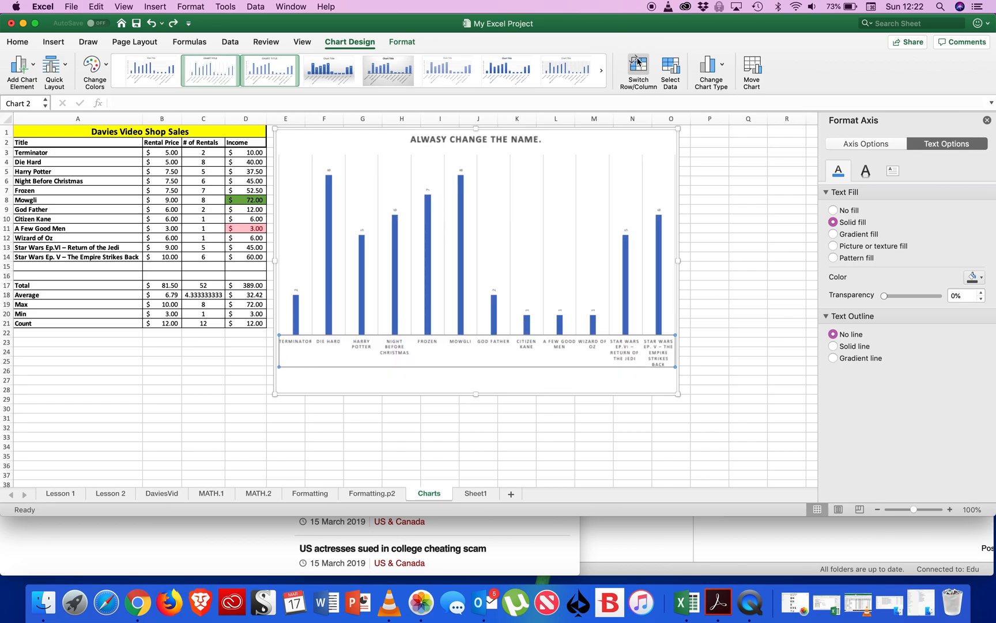
pyautogui.press('super+z')
pyautogui.press('super+z')
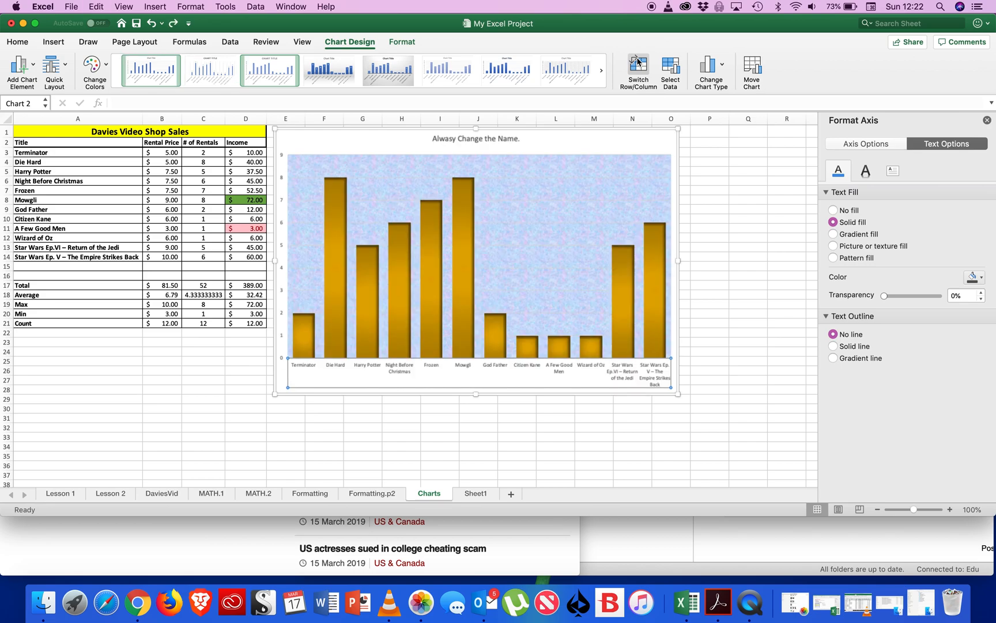
# Set the custom text angle of the horizontal axis labels to 33°.
pyautogui.click(892, 172)
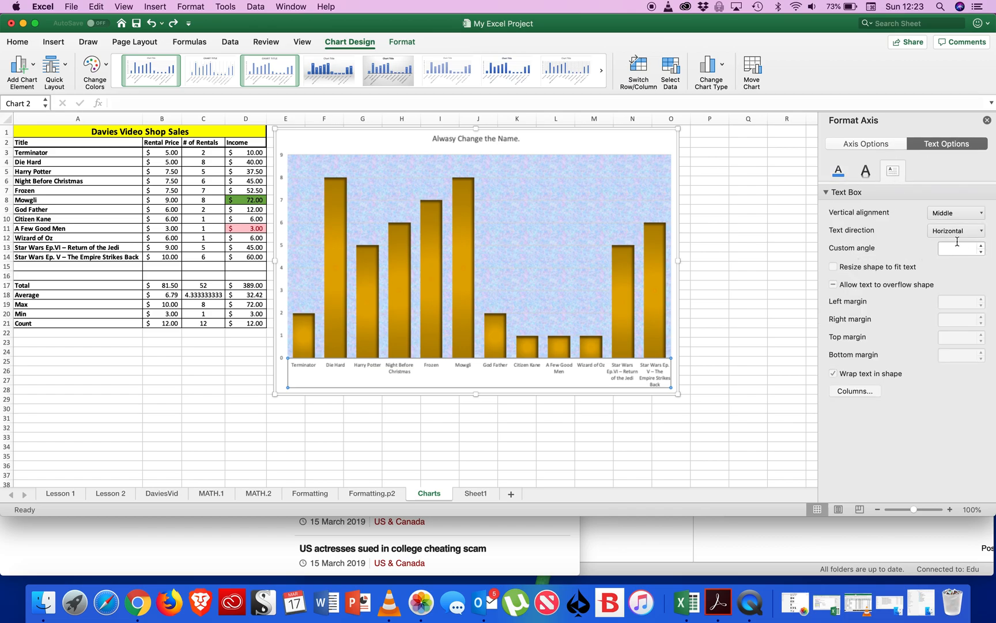
pyautogui.click(983, 246)
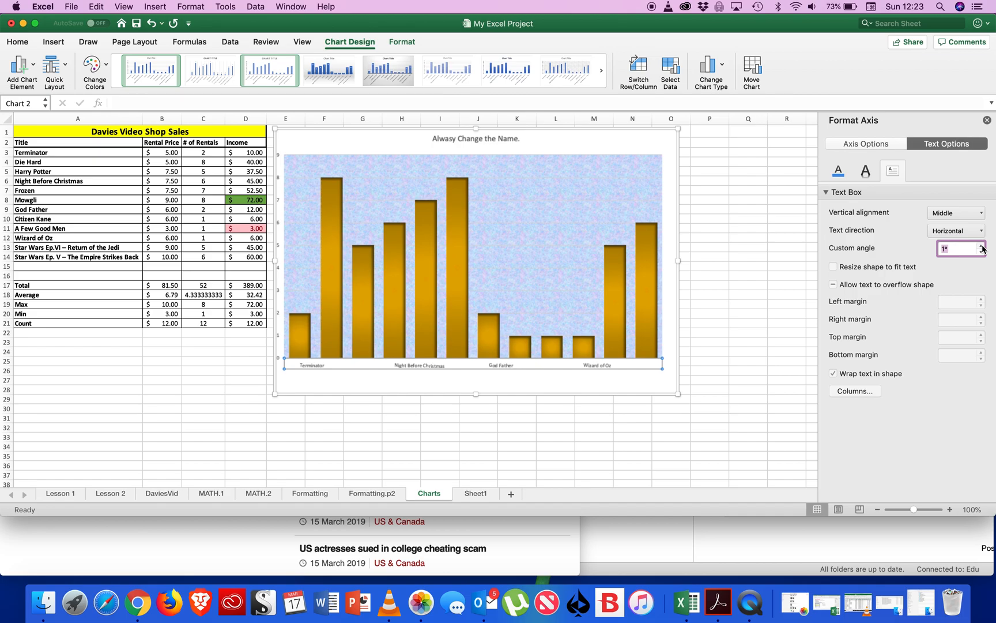
pyautogui.click(983, 246)
pyautogui.click(982, 246)
pyautogui.click(983, 246)
pyautogui.click(983, 246)
pyautogui.click(982, 246)
pyautogui.click(983, 246)
pyautogui.click(983, 246)
pyautogui.click(982, 247)
pyautogui.click(983, 247)
pyautogui.click(983, 246)
pyautogui.click(982, 246)
pyautogui.click(983, 246)
pyautogui.click(982, 247)
pyautogui.click(982, 246)
pyautogui.click(983, 246)
pyautogui.click(983, 246)
pyautogui.click(983, 246)
pyautogui.click(983, 247)
pyautogui.click(983, 246)
pyautogui.click(983, 246)
pyautogui.click(982, 246)
pyautogui.click(983, 246)
pyautogui.click(983, 246)
pyautogui.click(982, 246)
pyautogui.click(983, 247)
pyautogui.click(983, 246)
pyautogui.click(983, 246)
pyautogui.click(983, 247)
pyautogui.click(983, 246)
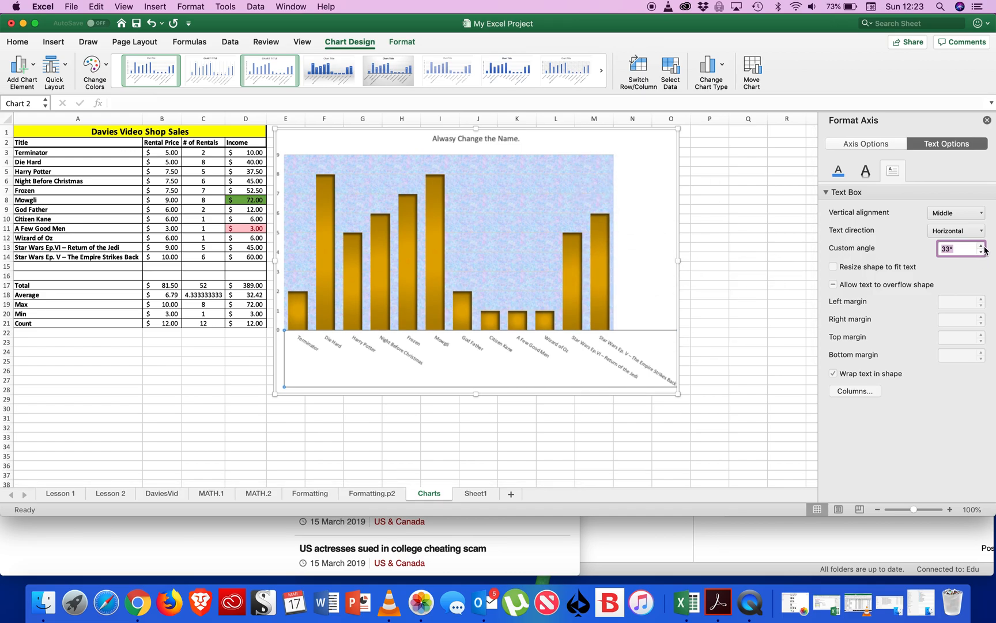
pyautogui.click(982, 213)
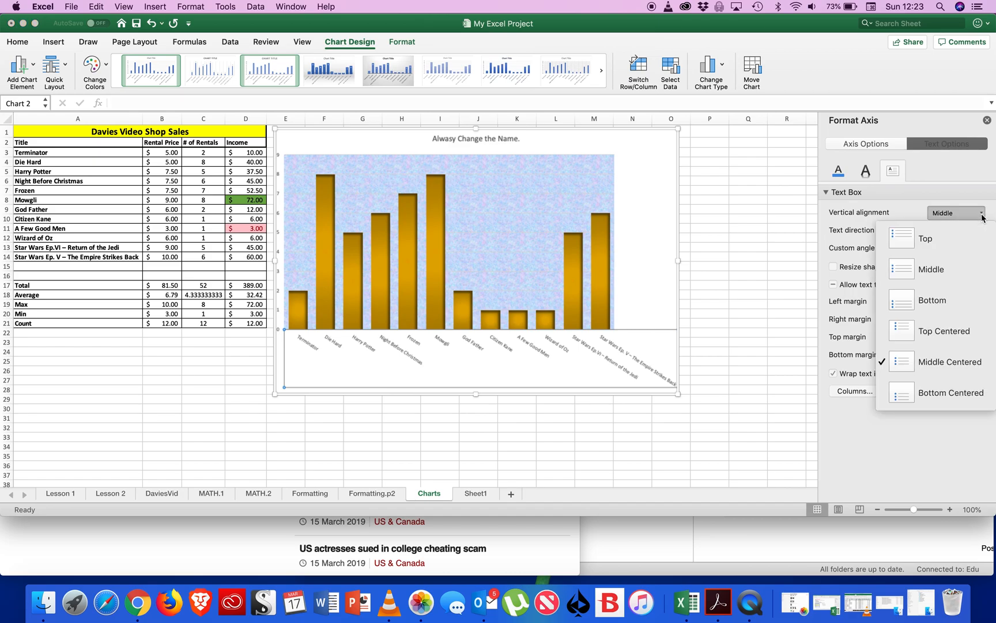
pyautogui.click(983, 218)
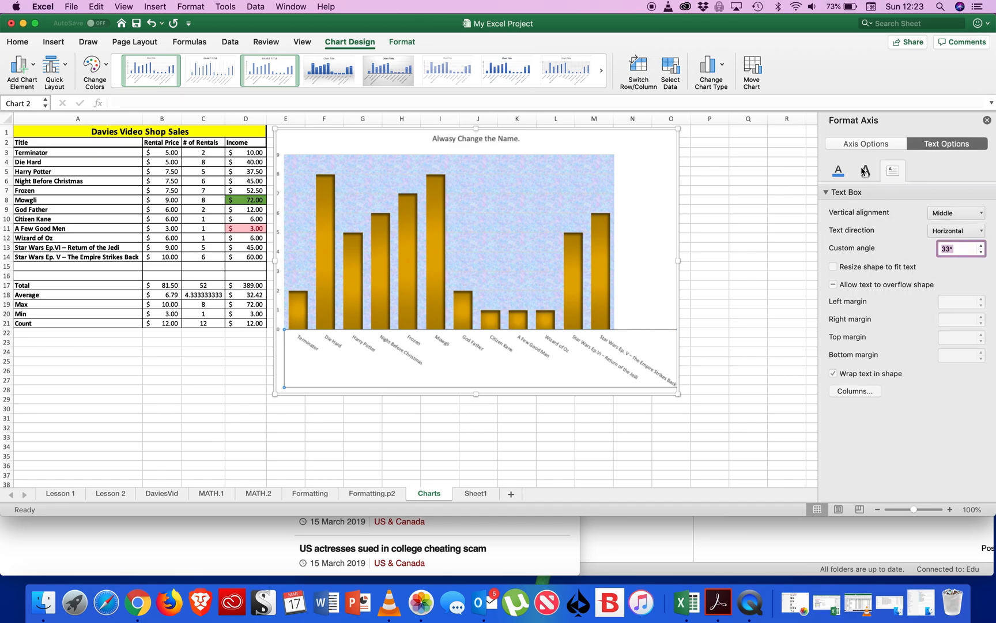
# Give the horizontal axis labels an orange text shadow.
pyautogui.click(865, 171)
pyautogui.click(982, 230)
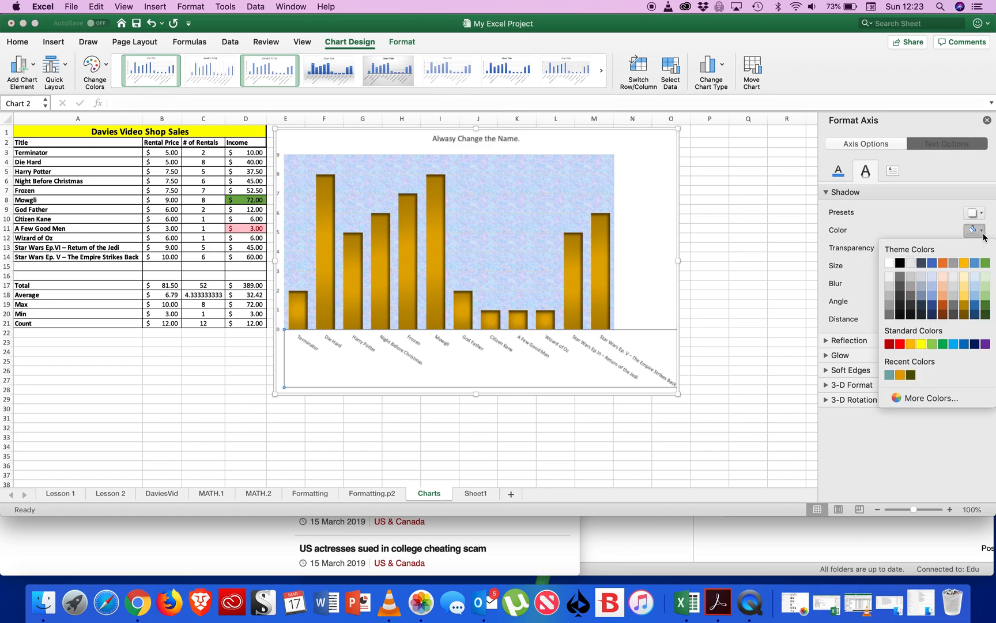
pyautogui.click(942, 263)
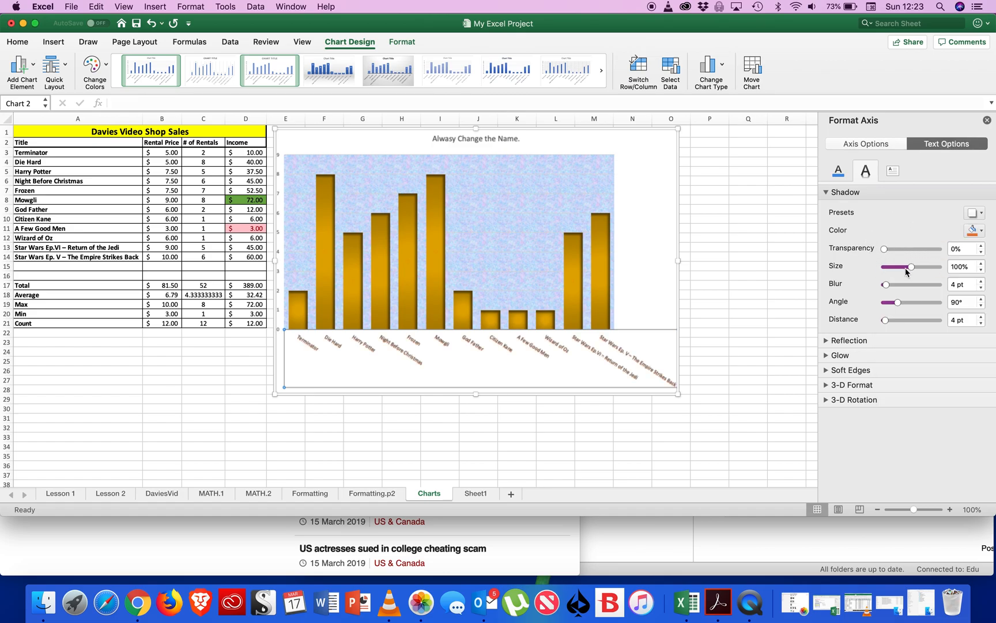
# Try a shadow size of 138% on the horizontal axis labels and undo it.
pyautogui.moveTo(913, 270); pyautogui.dragTo(923, 270)
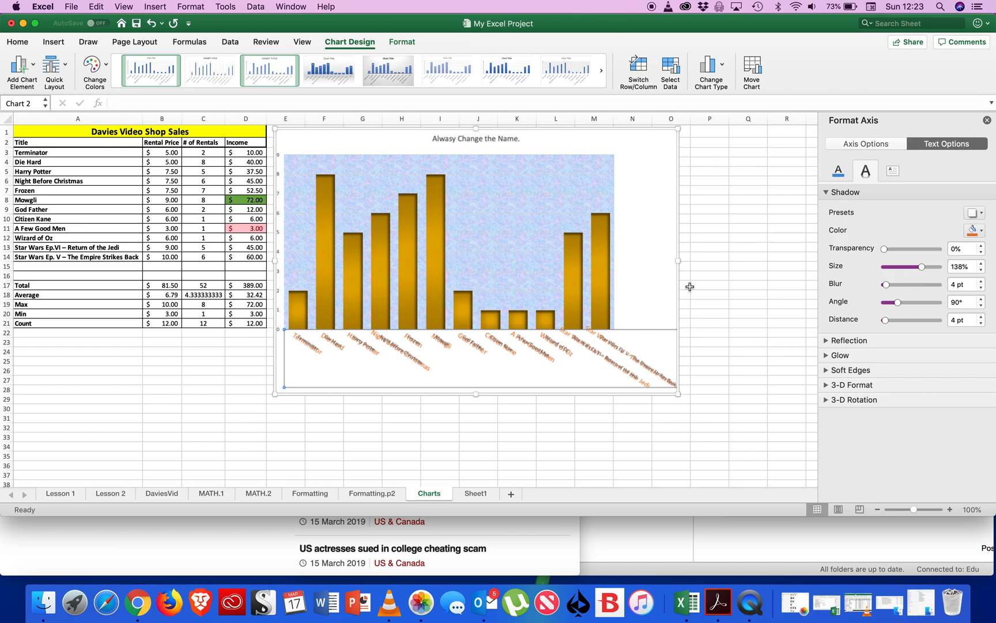
pyautogui.press('super+z')
# Move the whole chart sideways so its left edge sits near the start of column F.
pyautogui.moveTo(649, 201); pyautogui.dragTo(675, 185)
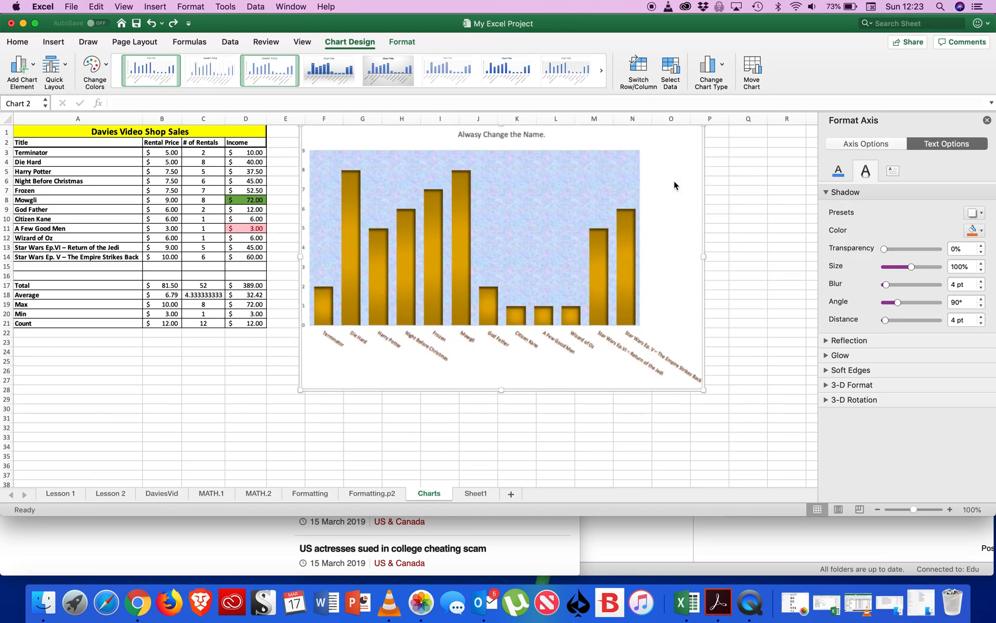
pyautogui.hscroll(2, 652, 358)
pyautogui.scroll(-1, 652, 359)
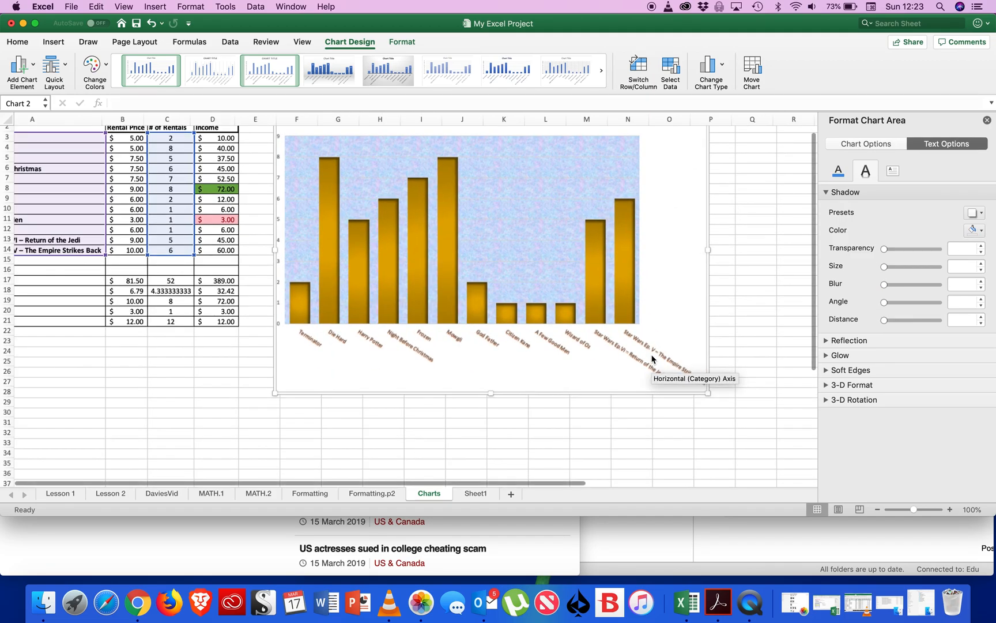
pyautogui.scroll(5, 652, 359)
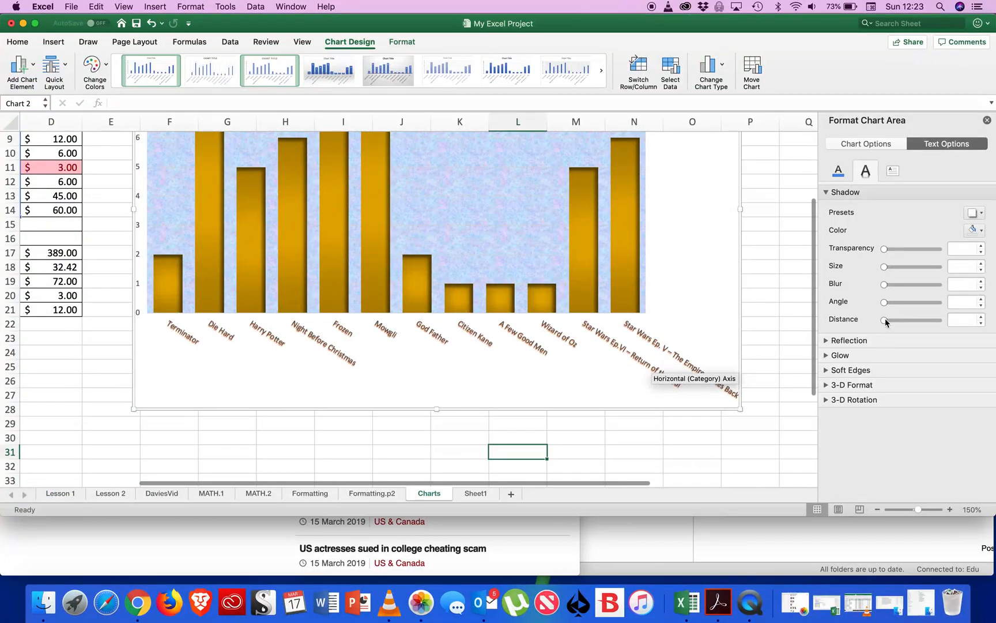
pyautogui.scroll(-10, 555, 312)
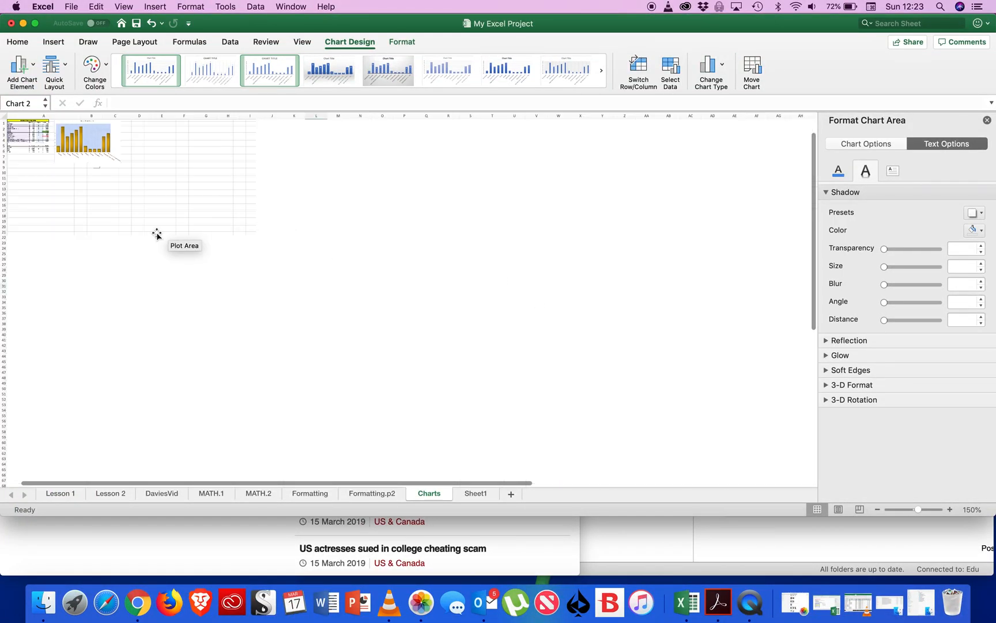
pyautogui.scroll(-3, 157, 234)
pyautogui.scroll(3, 157, 234)
pyautogui.click(123, 247)
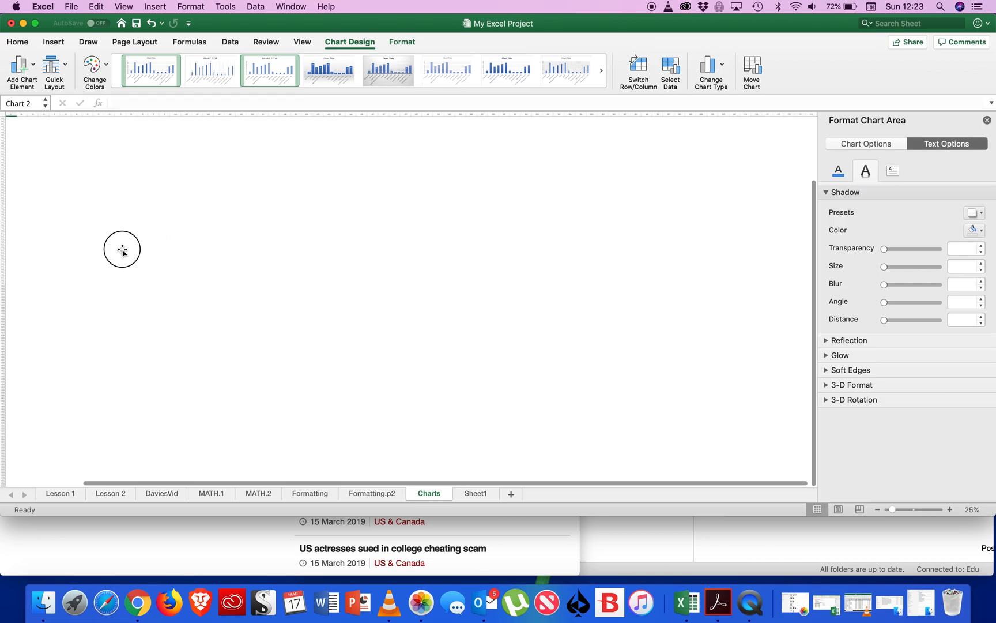
pyautogui.moveTo(280, 237); pyautogui.dragTo(512, 232)
pyautogui.scroll(5, 305, 214)
pyautogui.hscroll(-10, 305, 214)
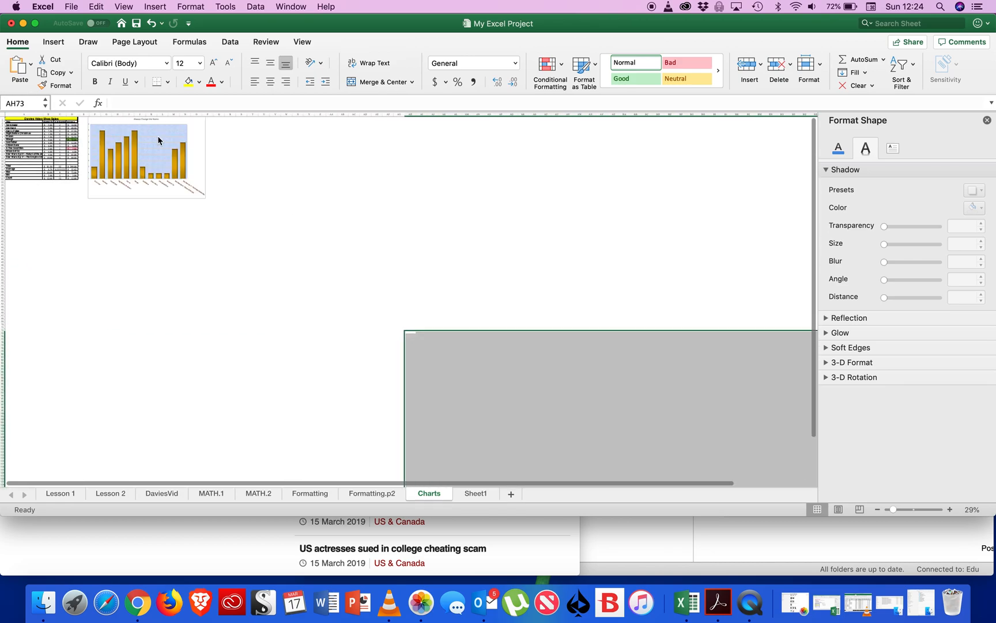
pyautogui.scroll(6, 158, 139)
pyautogui.scroll(6, 158, 140)
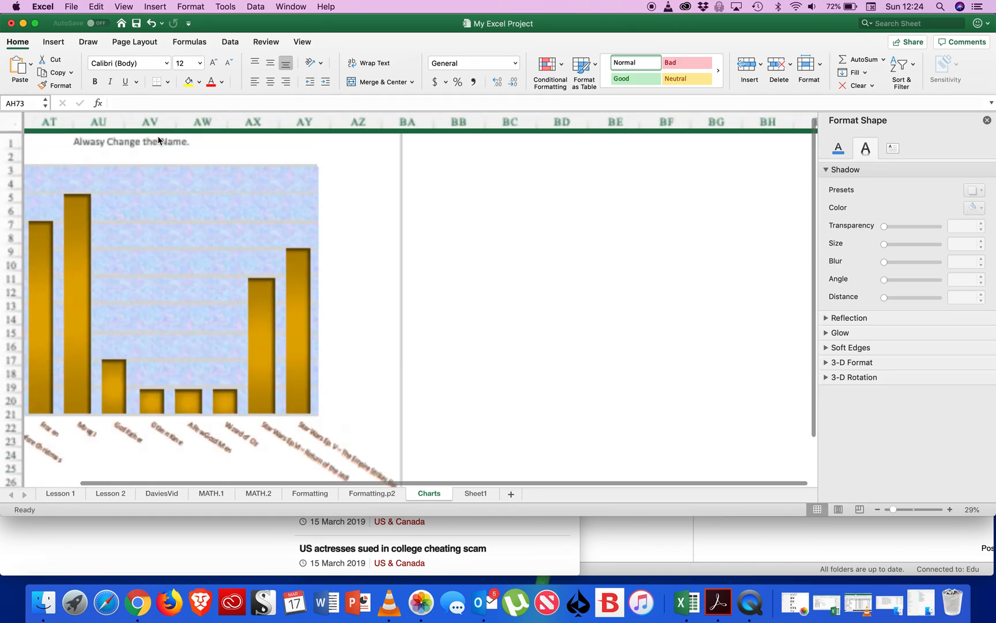
pyautogui.hscroll(-15, 159, 141)
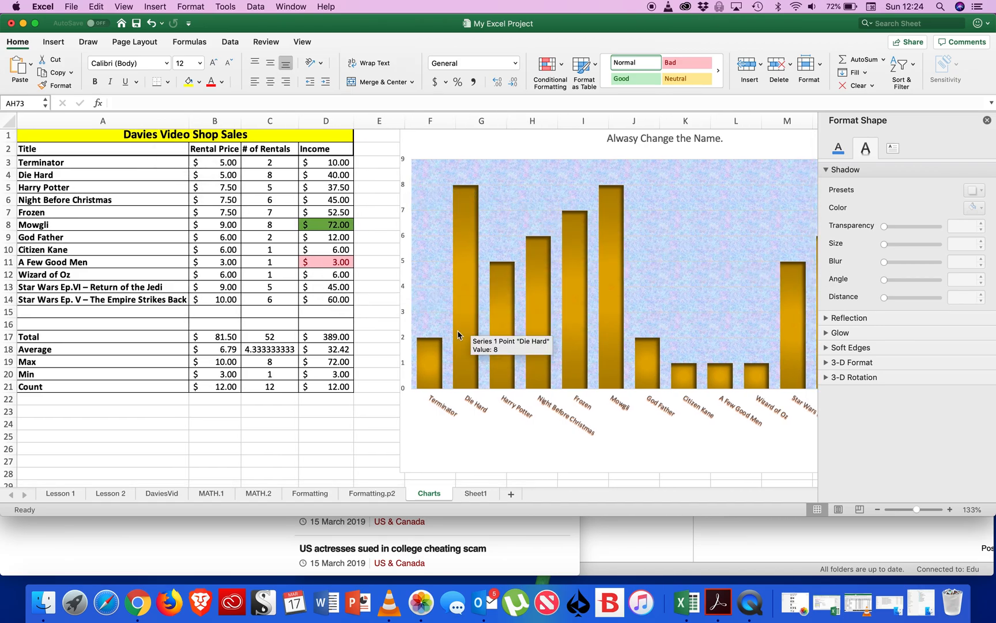
# Add data labels to all columns of the rentals chart.
pyautogui.rightClick(458, 310)
pyautogui.click(468, 276)
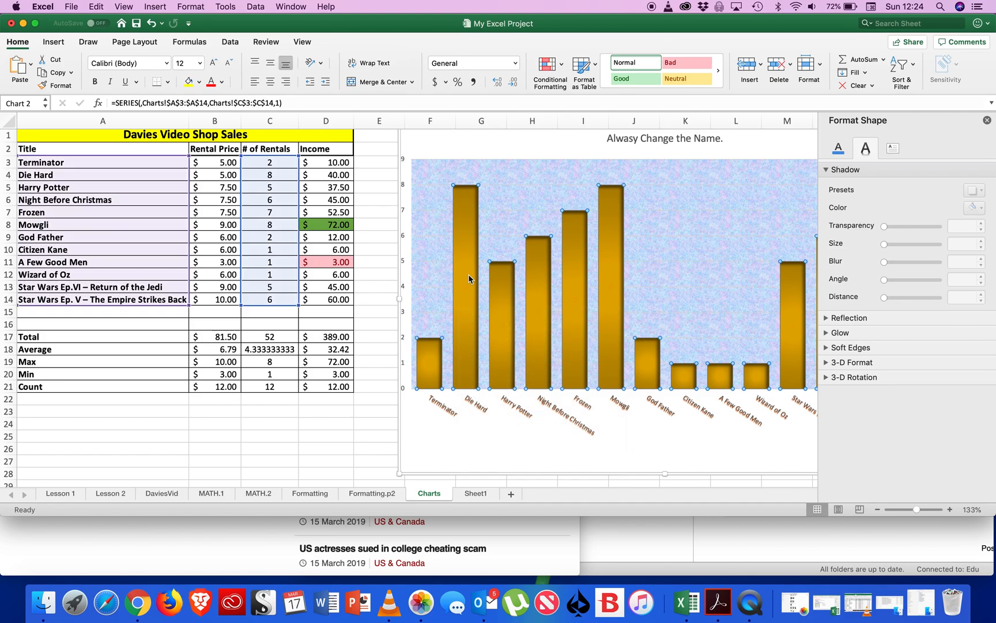
pyautogui.rightClick(469, 279)
pyautogui.click(469, 278)
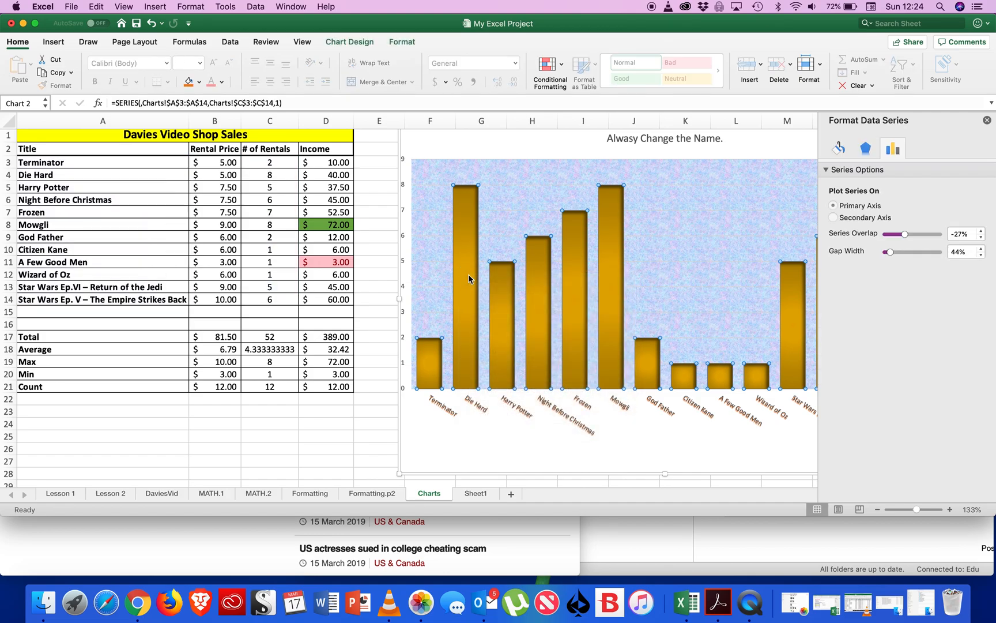
pyautogui.rightClick(468, 279)
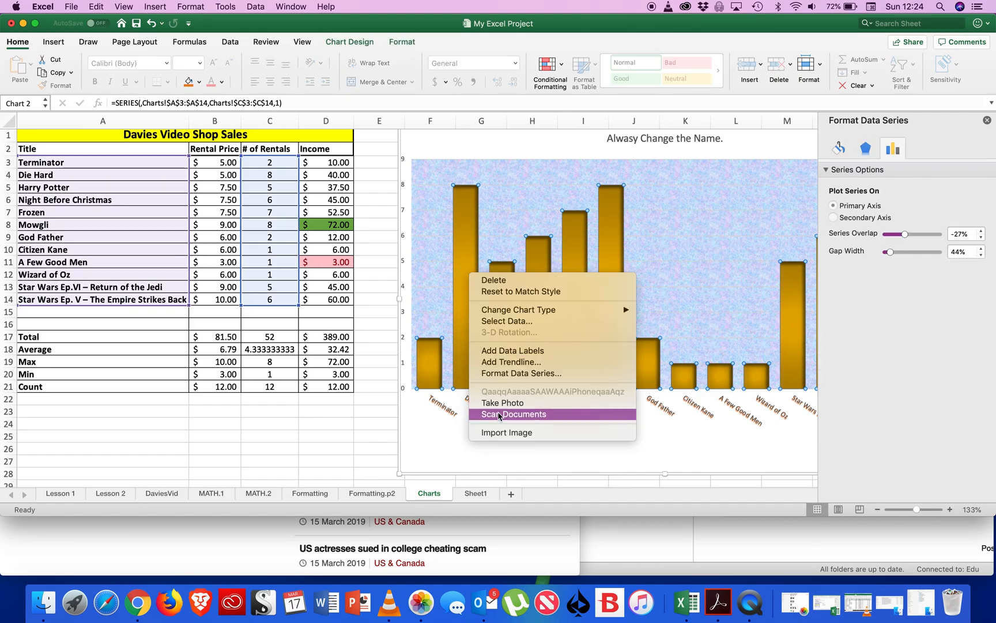
pyautogui.click(518, 350)
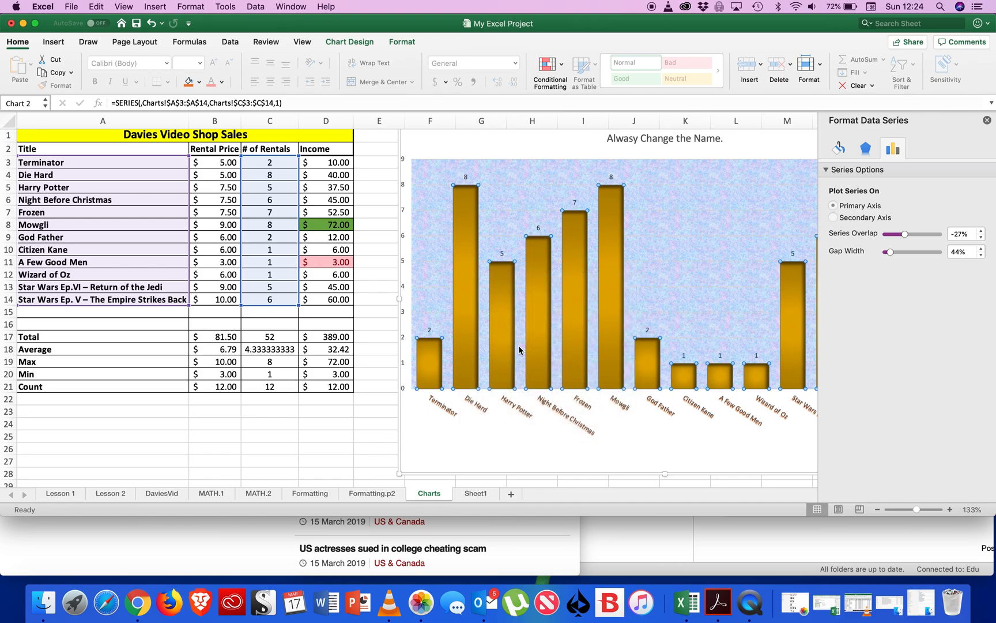
# Move the data labels of Die Hard and Mowgli down inside the upper ends of their columns.
pyautogui.click(466, 177)
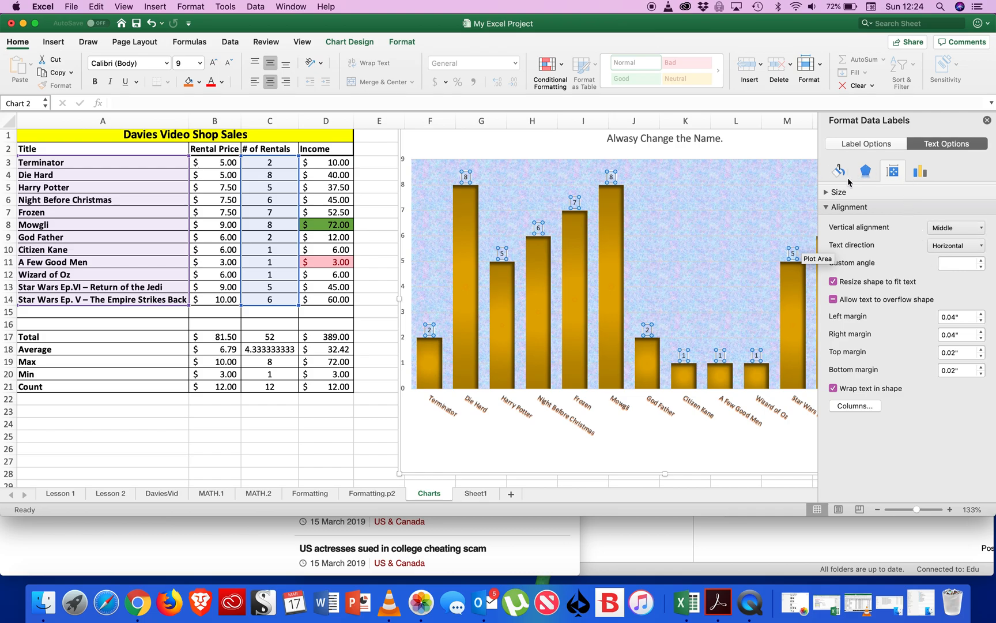
pyautogui.click(829, 193)
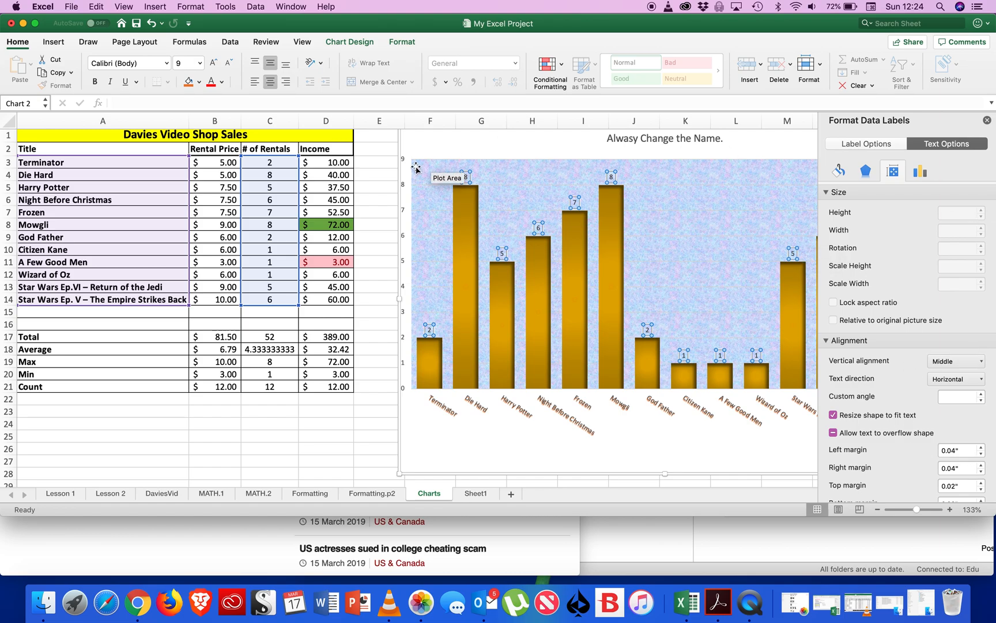
pyautogui.moveTo(466, 178); pyautogui.dragTo(465, 195)
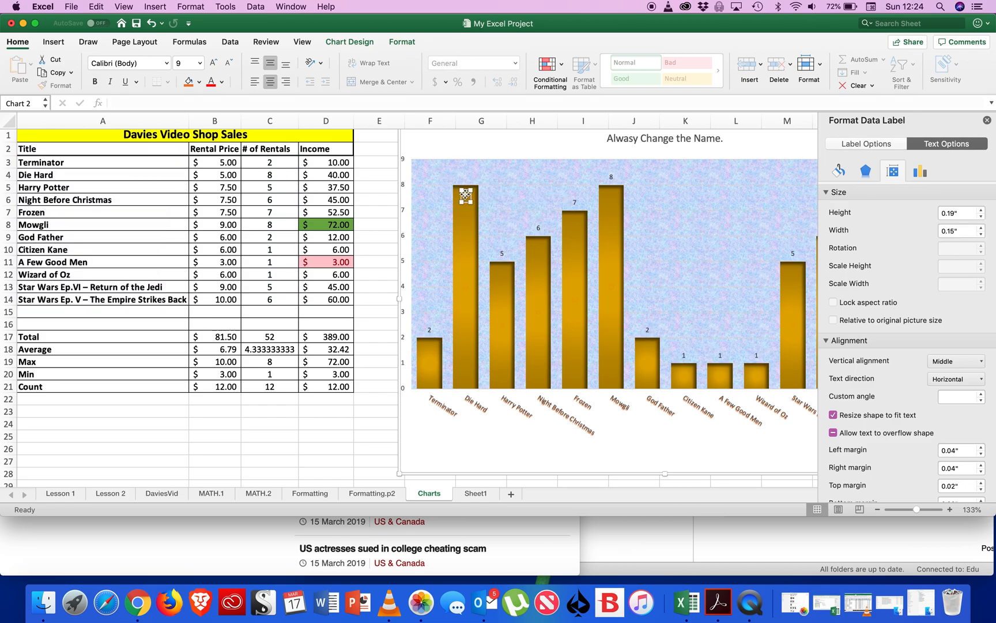
pyautogui.click(612, 177)
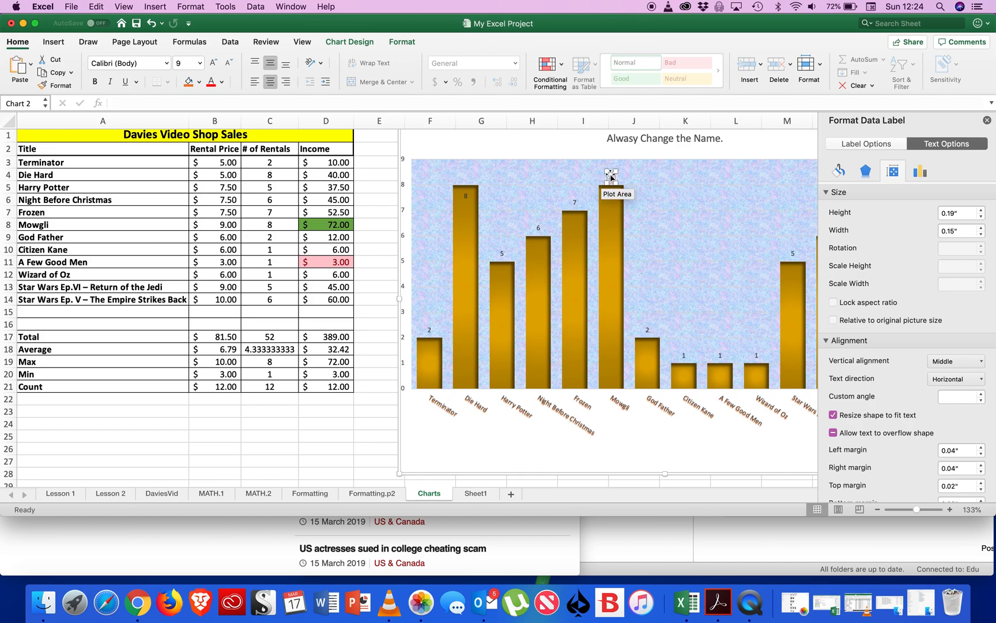
pyautogui.moveTo(612, 173); pyautogui.dragTo(609, 199)
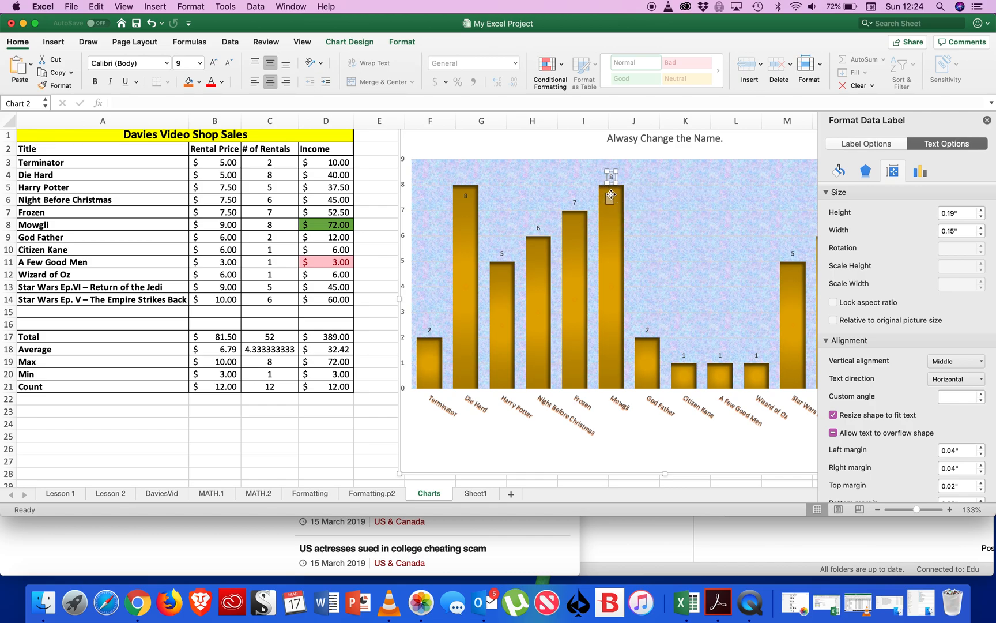
# Remove the plot area's textured background and delete the whole column chart.
pyautogui.click(605, 275)
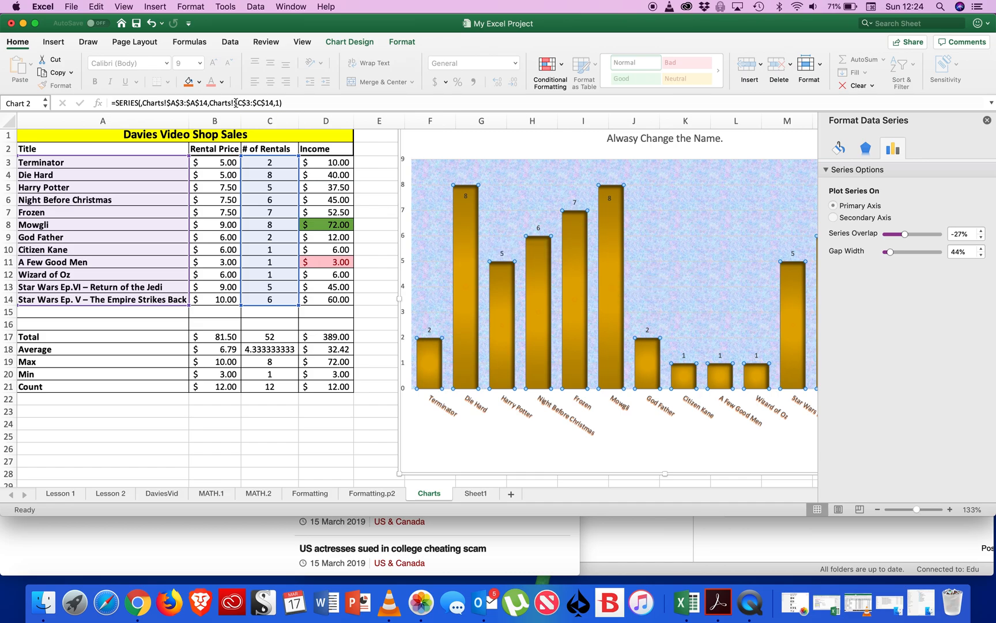
pyautogui.click(579, 183)
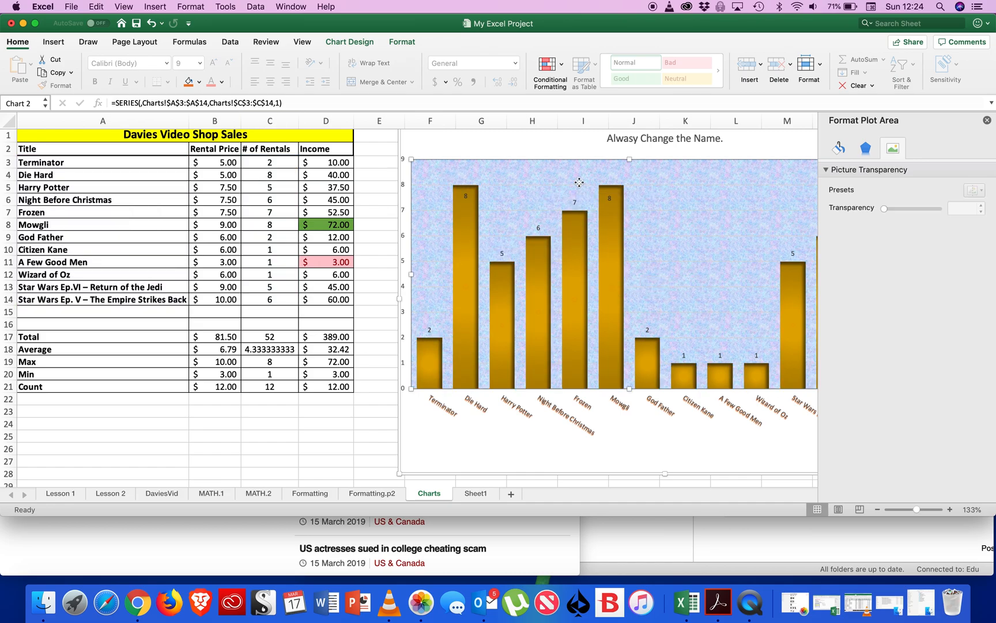
pyautogui.press('super+z')
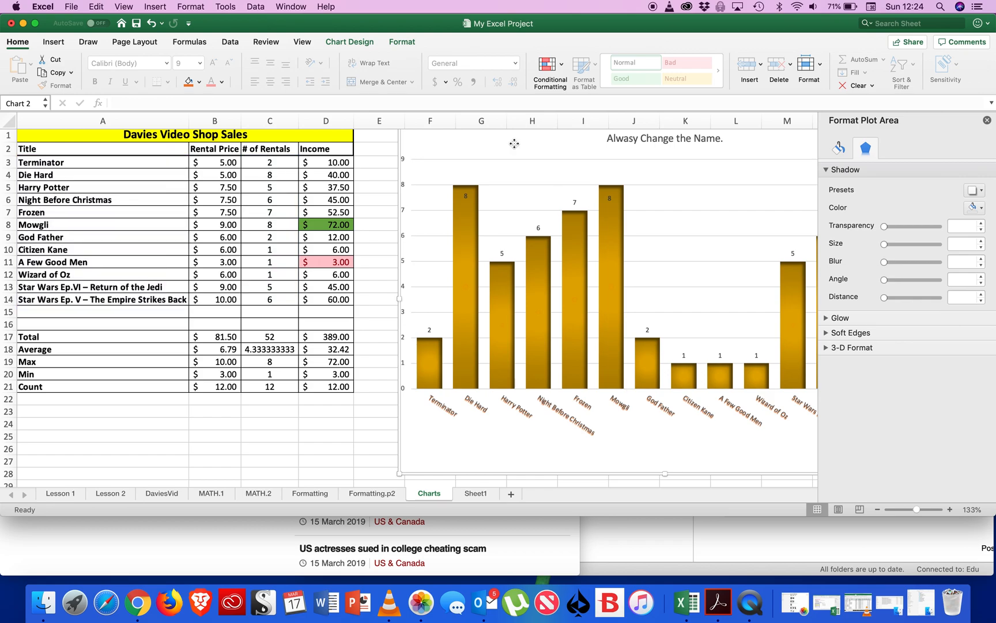
pyautogui.click(514, 143)
pyautogui.press('BackSpace')
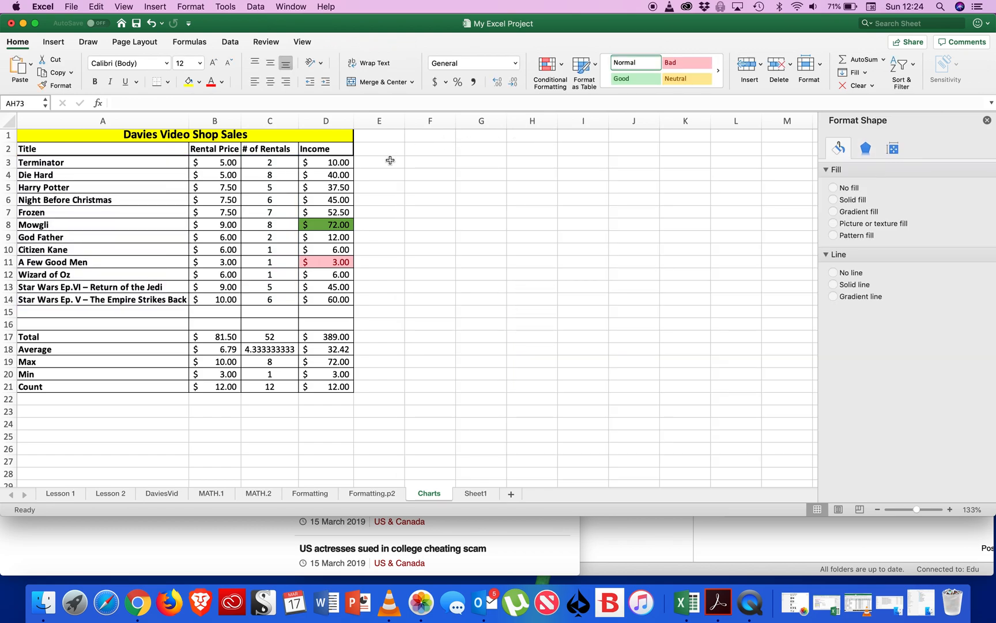
pyautogui.click(178, 199)
pyautogui.click(119, 164)
pyautogui.moveTo(119, 163); pyautogui.dragTo(115, 299)
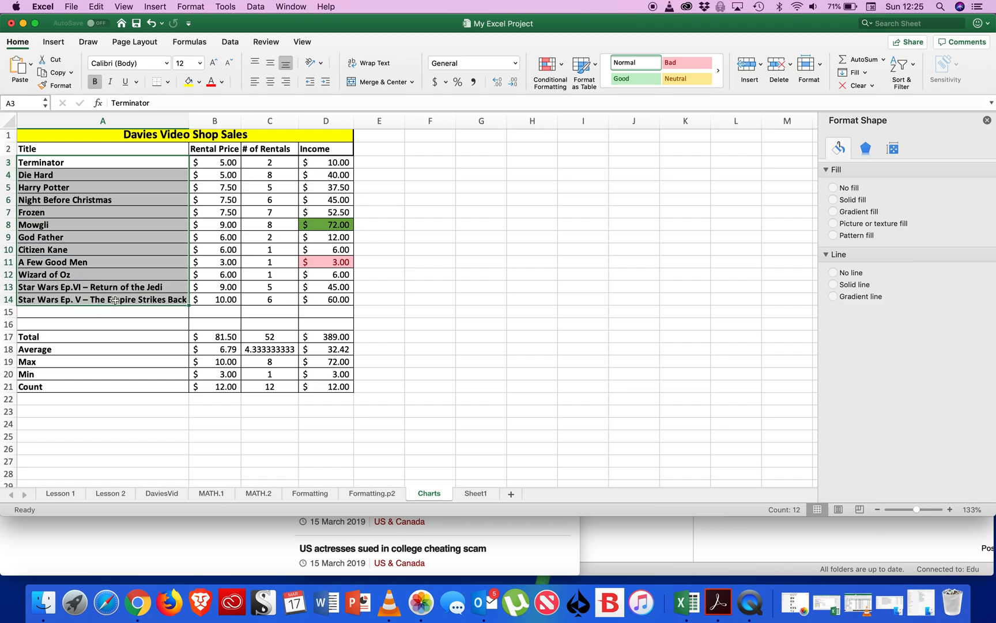
pyautogui.moveTo(272, 163); pyautogui.dragTo(266, 298)
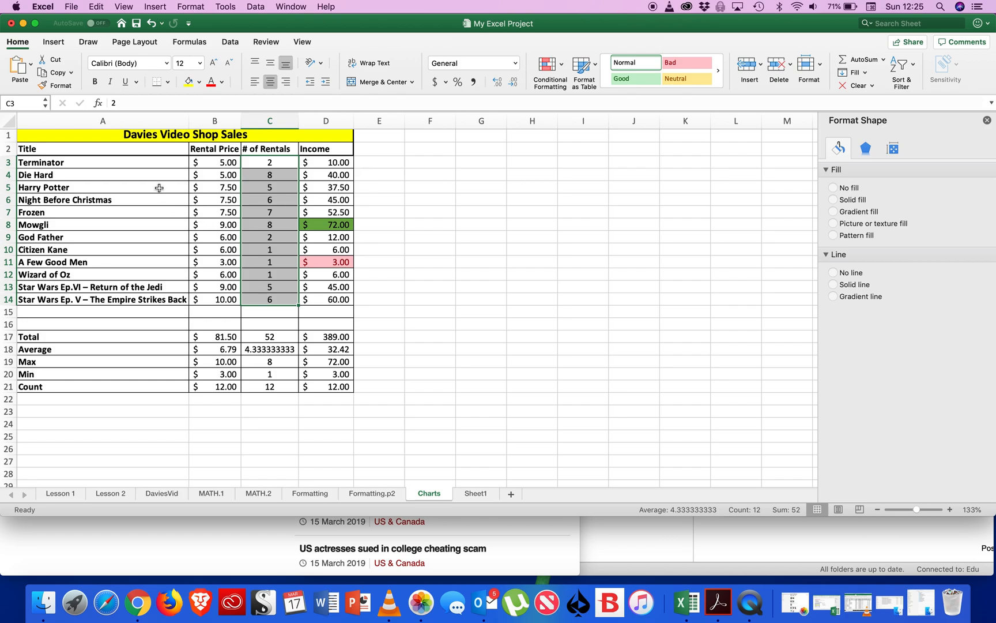
pyautogui.rightClick(158, 160)
pyautogui.click(138, 261)
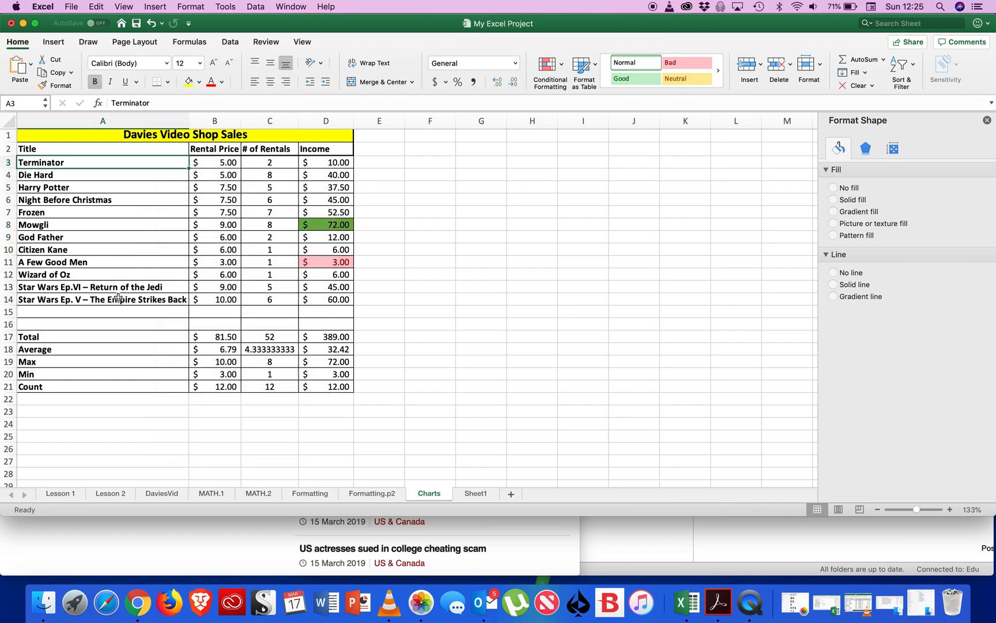
pyautogui.rightClick(119, 299)
pyautogui.click(120, 188)
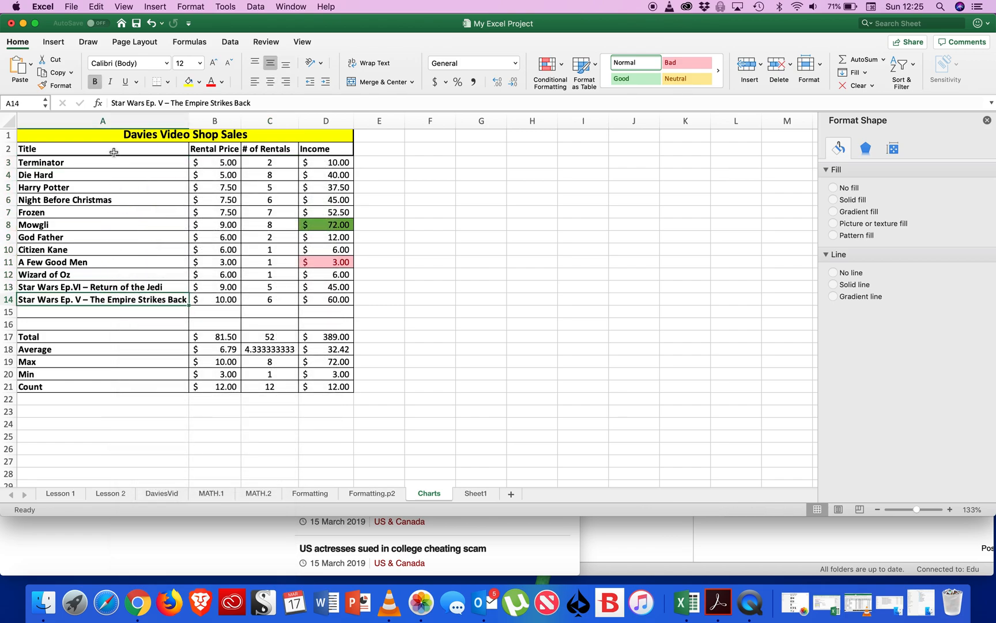
pyautogui.click(114, 152)
pyautogui.doubleClick(105, 161)
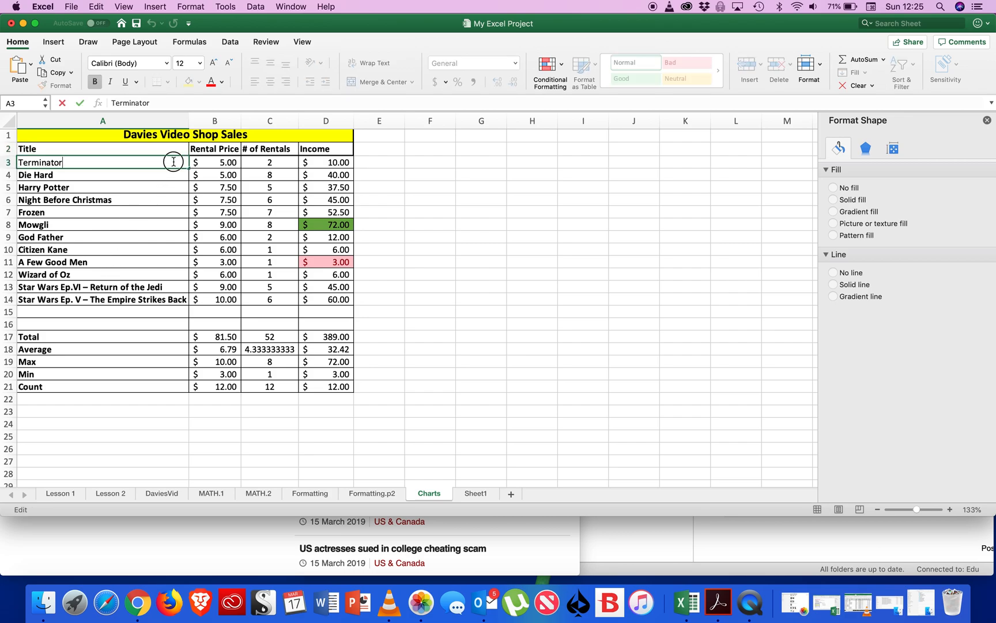
# Insert a 2-D pie chart from the titles in A3:A14 and the number of rentals in C3:C14.
pyautogui.moveTo(167, 299); pyautogui.dragTo(104, 163)
pyautogui.moveTo(281, 300); pyautogui.dragTo(272, 168)
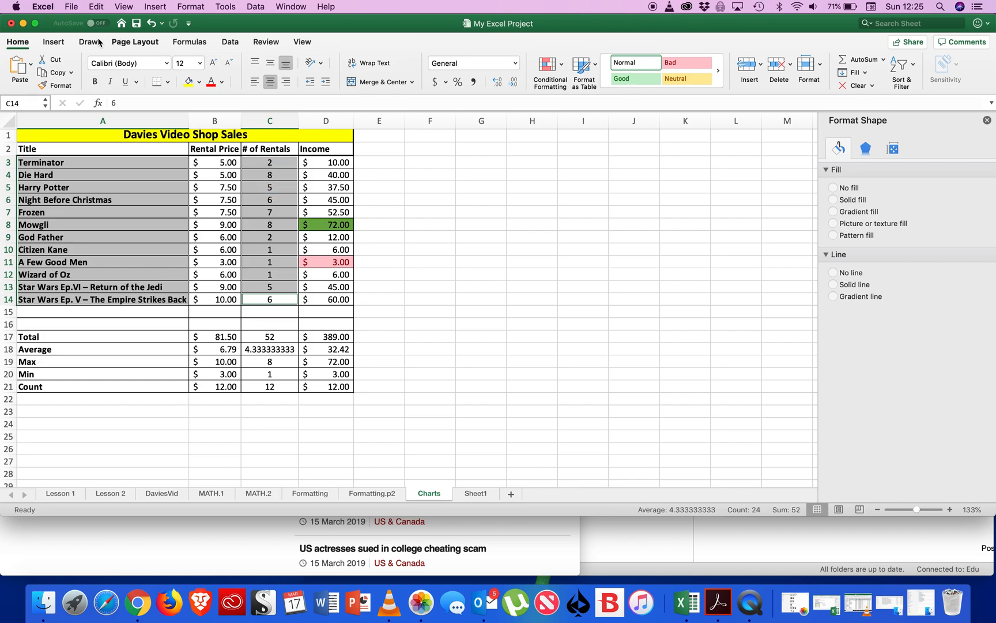
pyautogui.click(52, 42)
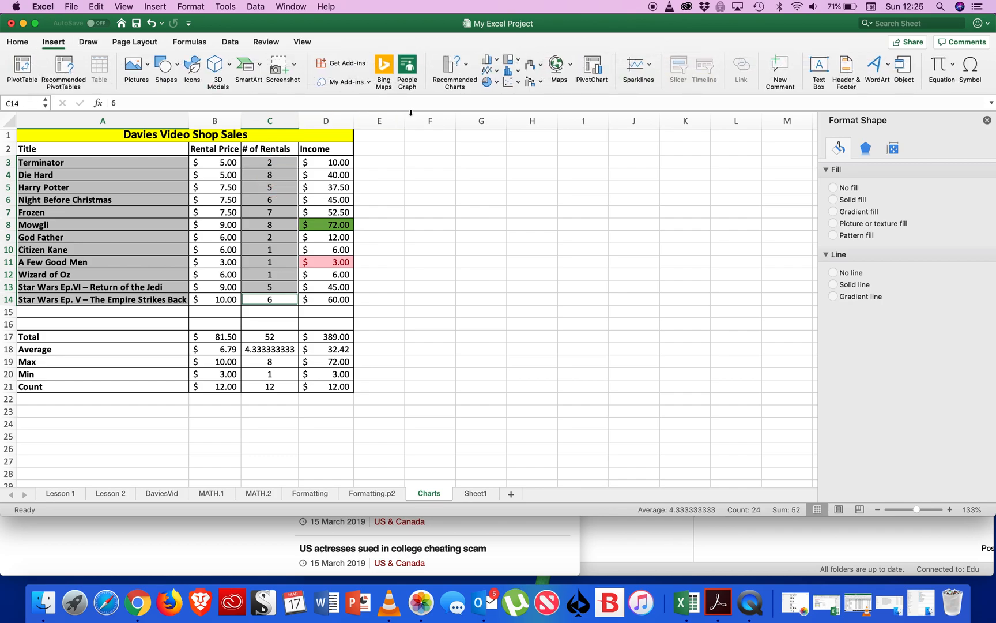
pyautogui.click(488, 83)
pyautogui.click(513, 133)
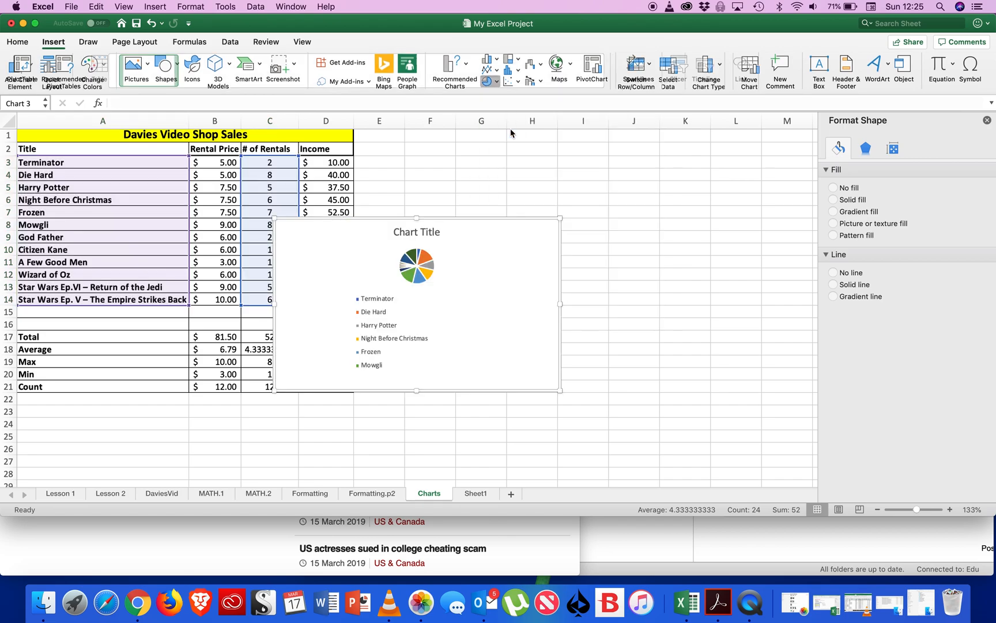
# Enlarge the pie chart and move it beside the table, over columns E to M.
pyautogui.moveTo(560, 218); pyautogui.dragTo(688, 125)
pyautogui.moveTo(600, 242); pyautogui.dragTo(718, 297)
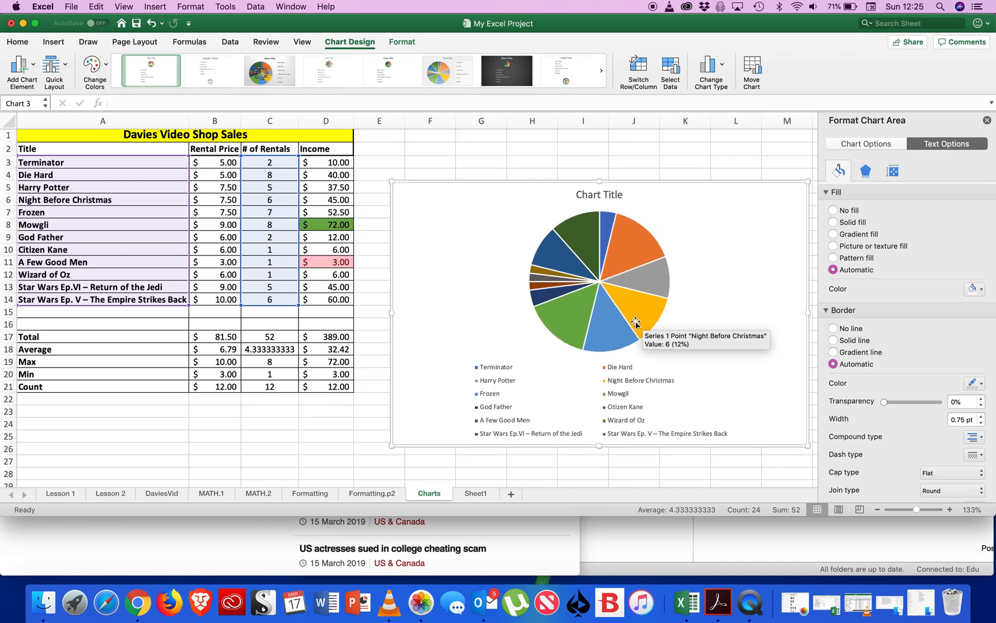
pyautogui.click(573, 323)
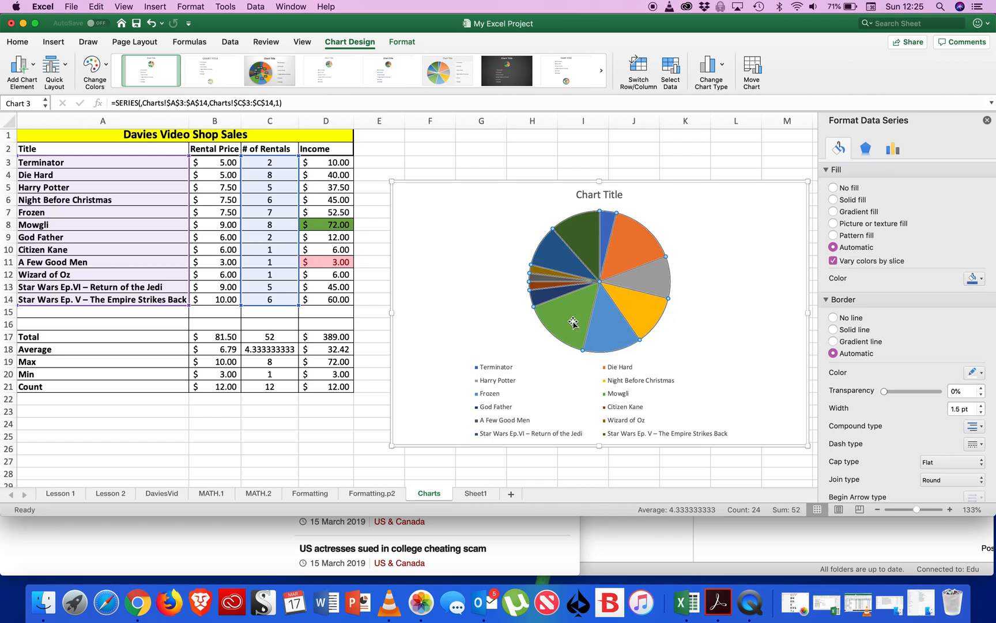
pyautogui.click(869, 150)
pyautogui.click(894, 152)
pyautogui.click(836, 151)
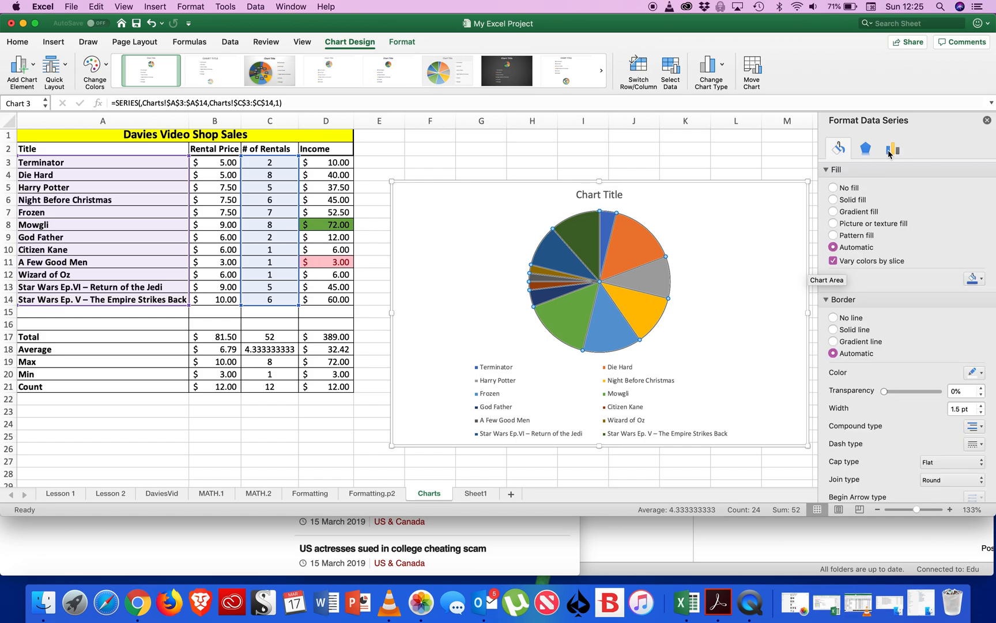
pyautogui.click(890, 152)
pyautogui.click(837, 151)
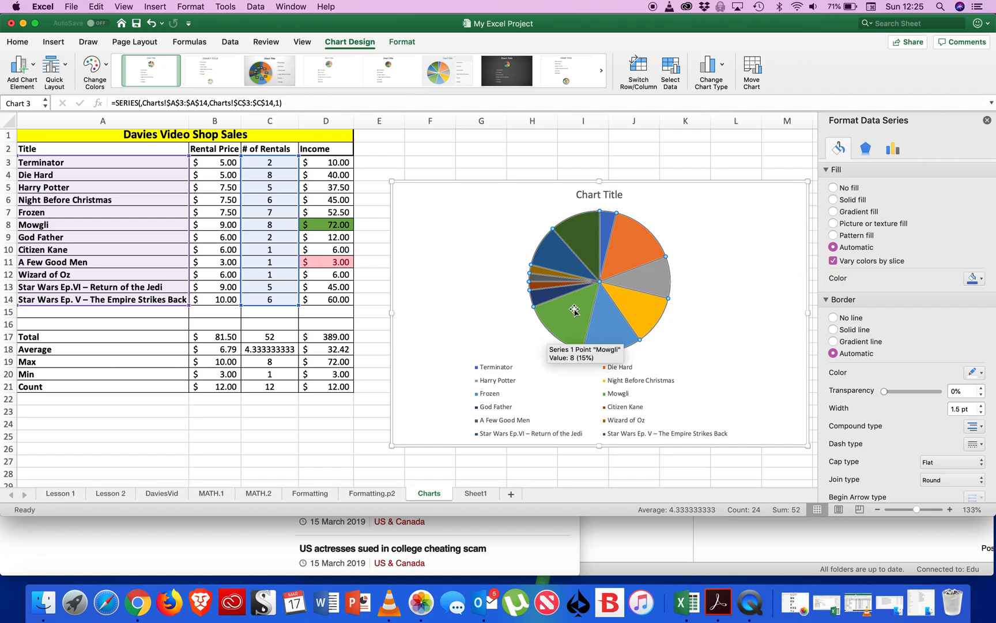
# Pull the orange Die Hard slice slightly out of the pie.
pyautogui.click(630, 246)
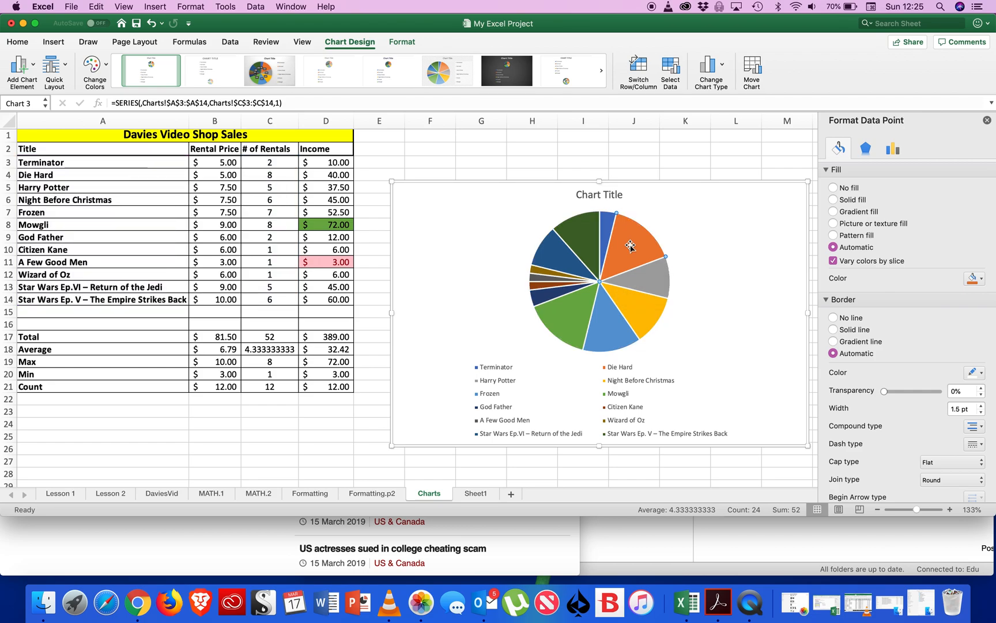
pyautogui.moveTo(631, 244); pyautogui.dragTo(639, 233)
pyautogui.click(756, 395)
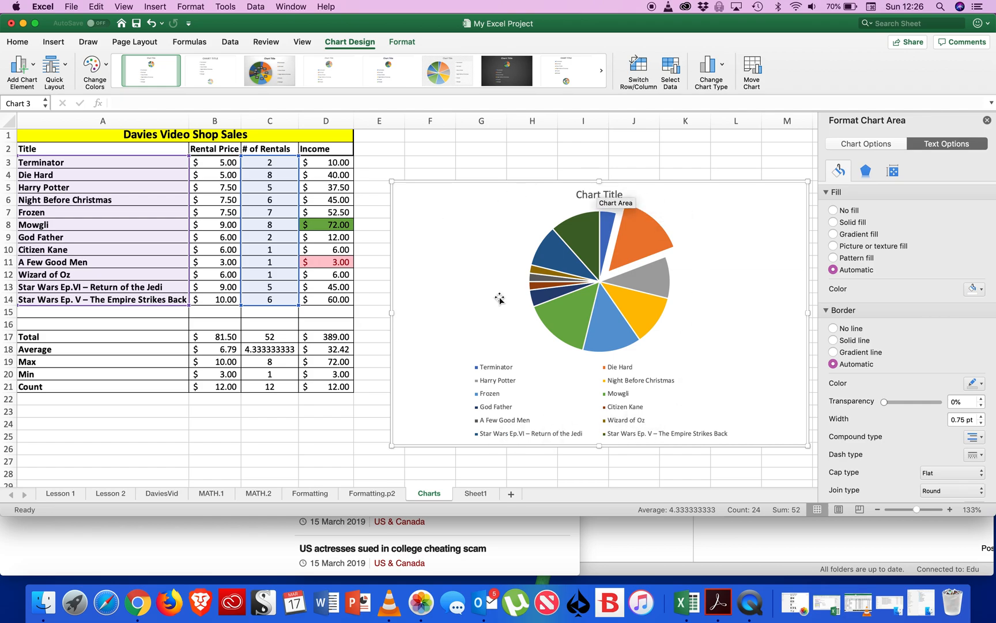
# Apply the top-right inner shadow preset to the separated Die Hard slice only.
pyautogui.click(649, 233)
pyautogui.click(648, 234)
pyautogui.click(648, 233)
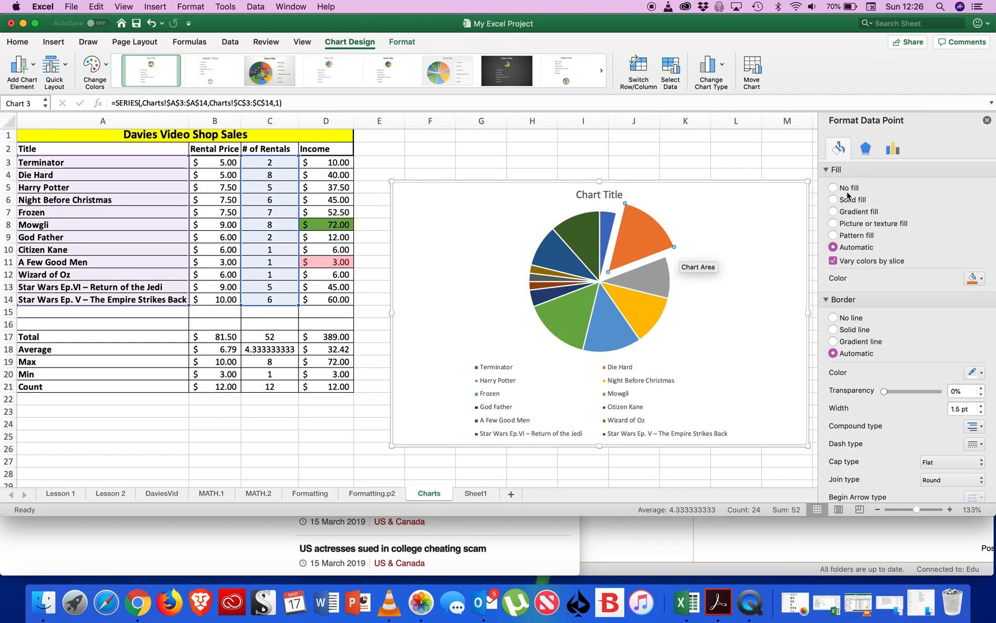
pyautogui.click(866, 149)
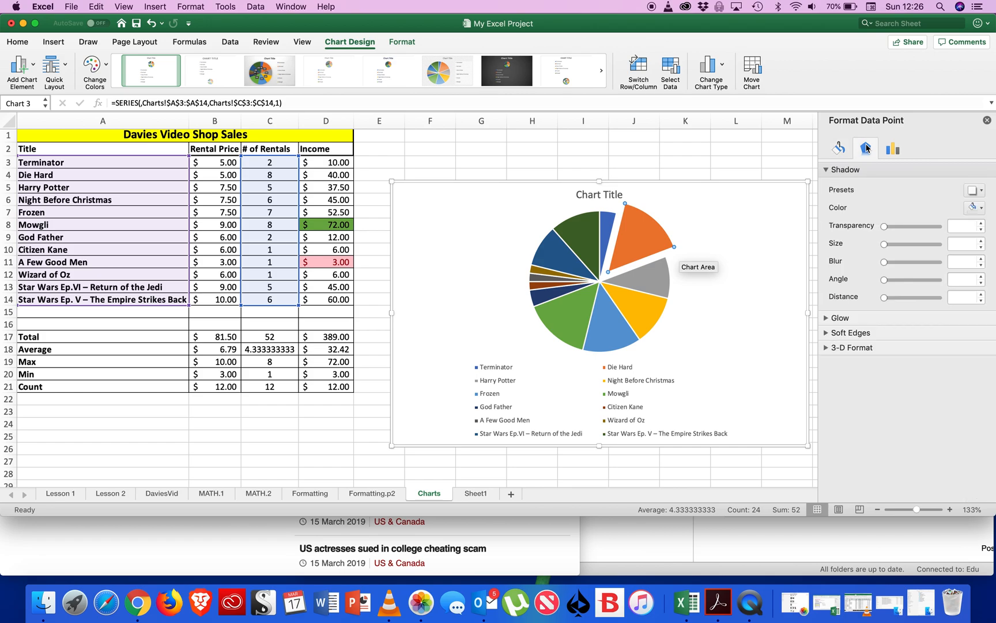
pyautogui.click(974, 190)
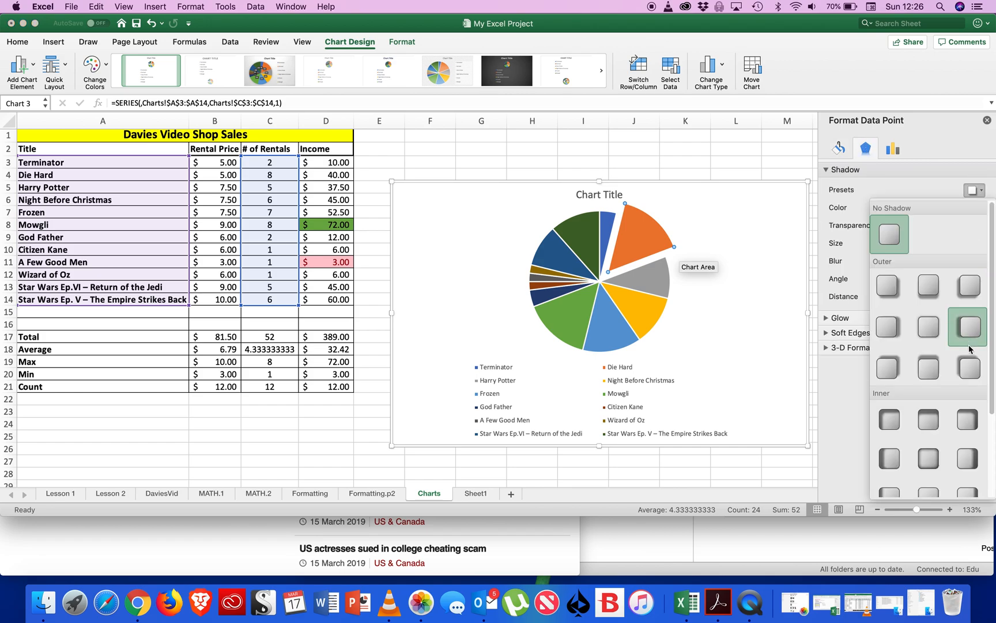
pyautogui.click(971, 420)
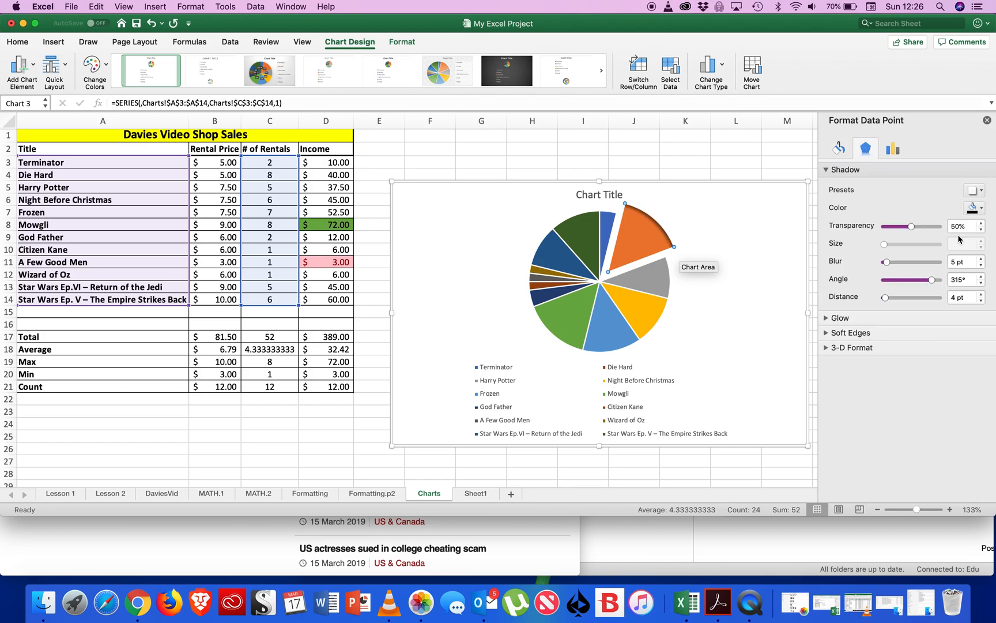
# Give the Die Hard slice a gradient fill and remove gradient stops until only those at 69% and 97% remain.
pyautogui.click(843, 151)
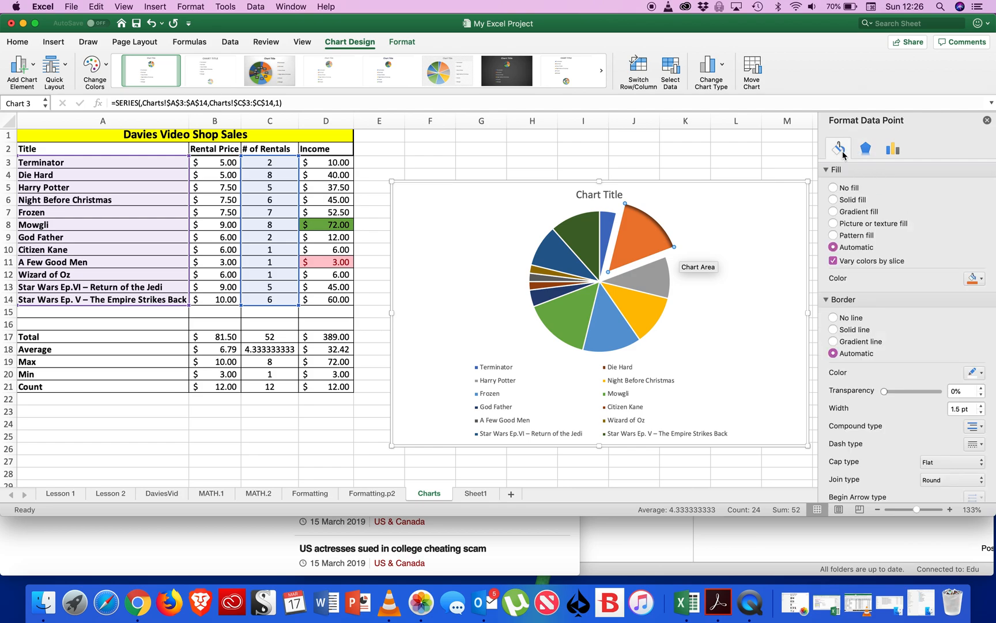
pyautogui.click(867, 214)
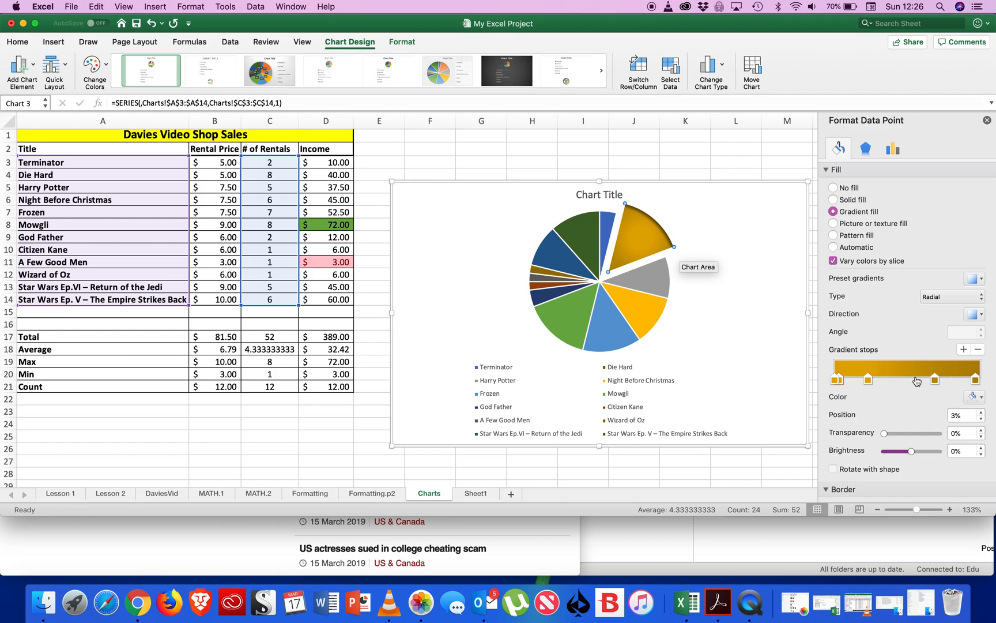
pyautogui.click(978, 350)
pyautogui.click(979, 350)
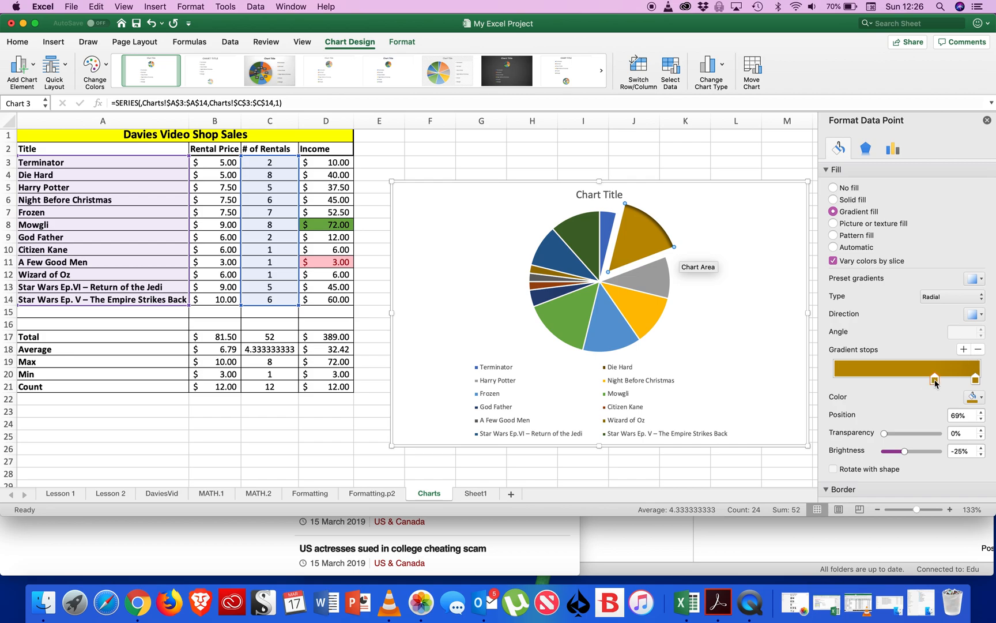
# Color the 69% gradient stop theme orange and the 97% stop a custom dark red-orange.
pyautogui.click(978, 397)
pyautogui.click(943, 430)
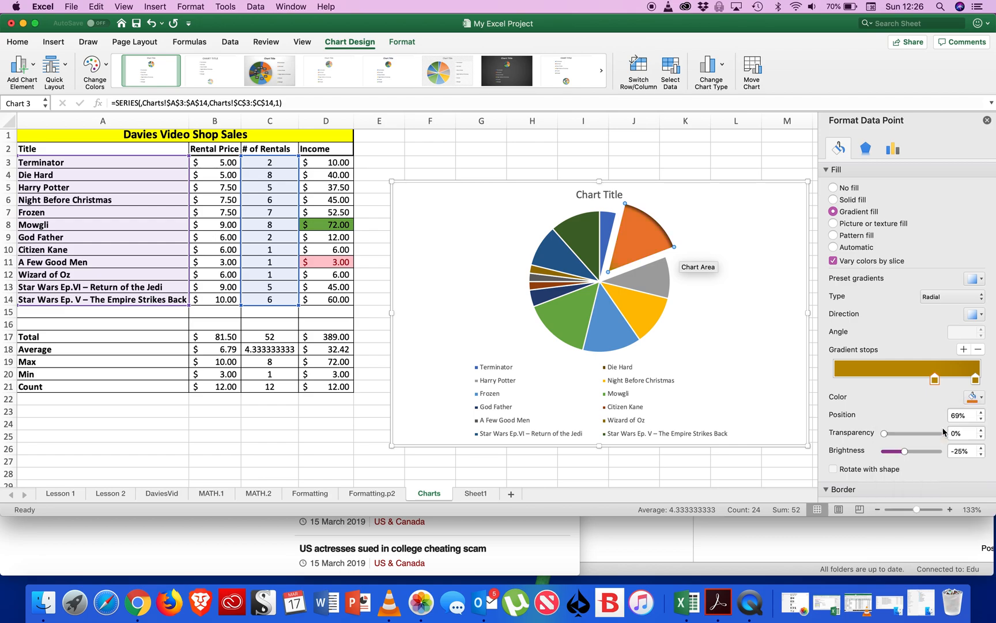
pyautogui.click(977, 380)
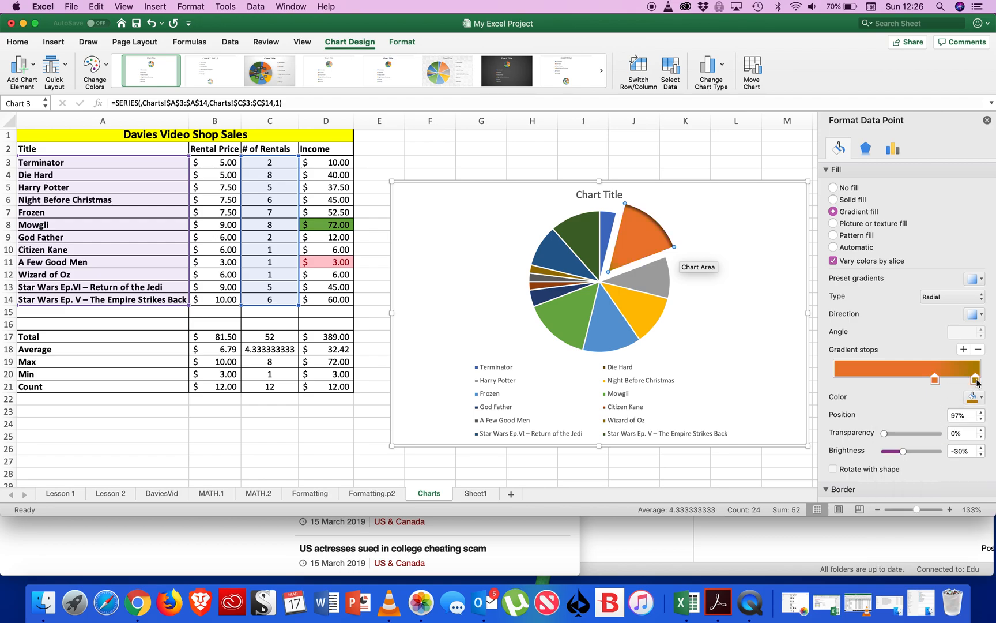
pyautogui.click(982, 398)
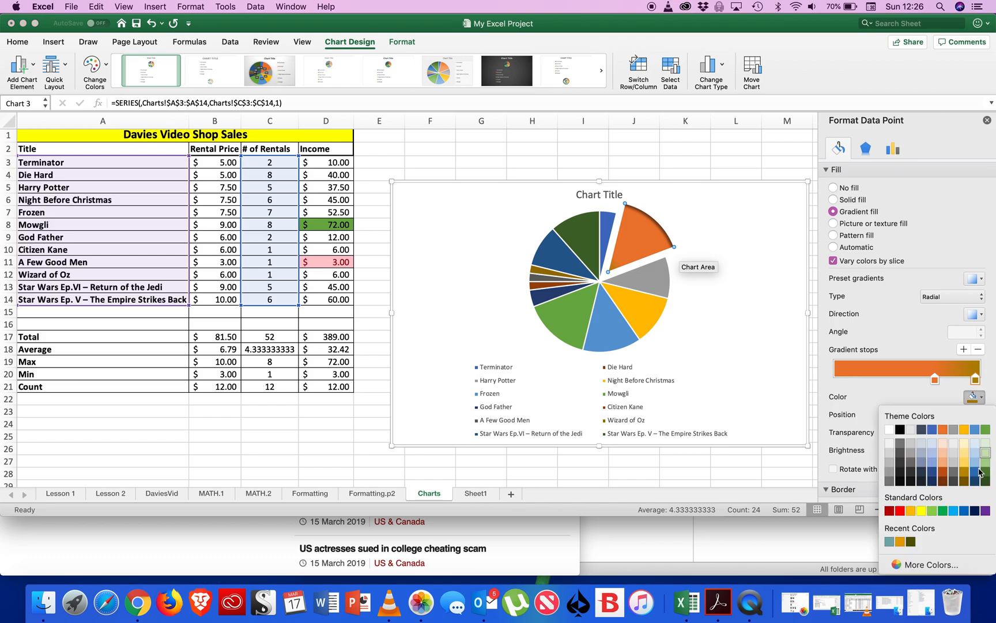
pyautogui.click(935, 565)
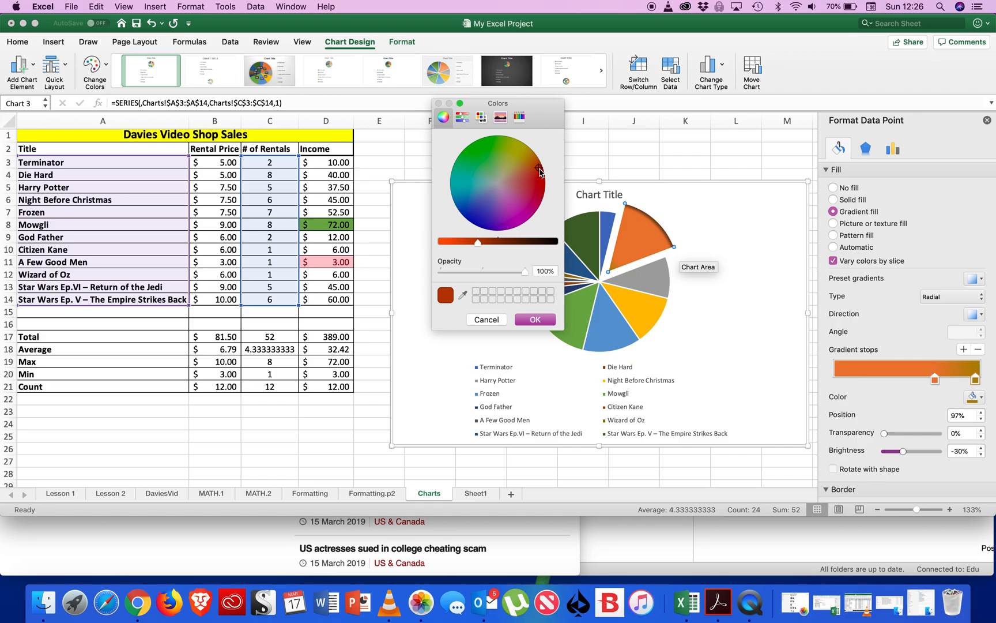
pyautogui.click(535, 321)
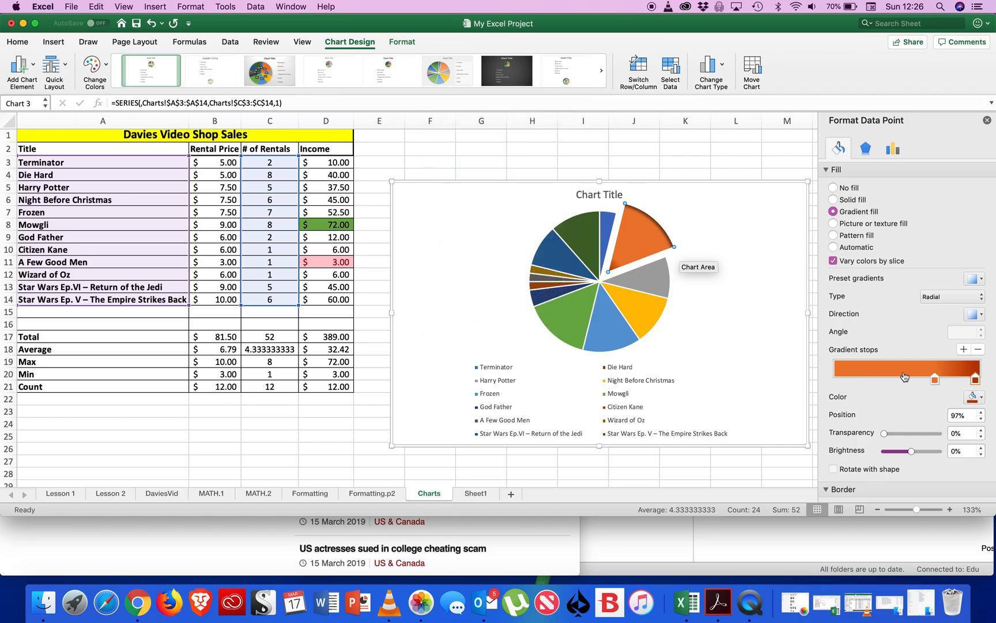
# Move the orange gradient stop to 19% and add two more stops to the Die Hard slice's gradient.
pyautogui.moveTo(934, 381); pyautogui.dragTo(864, 383)
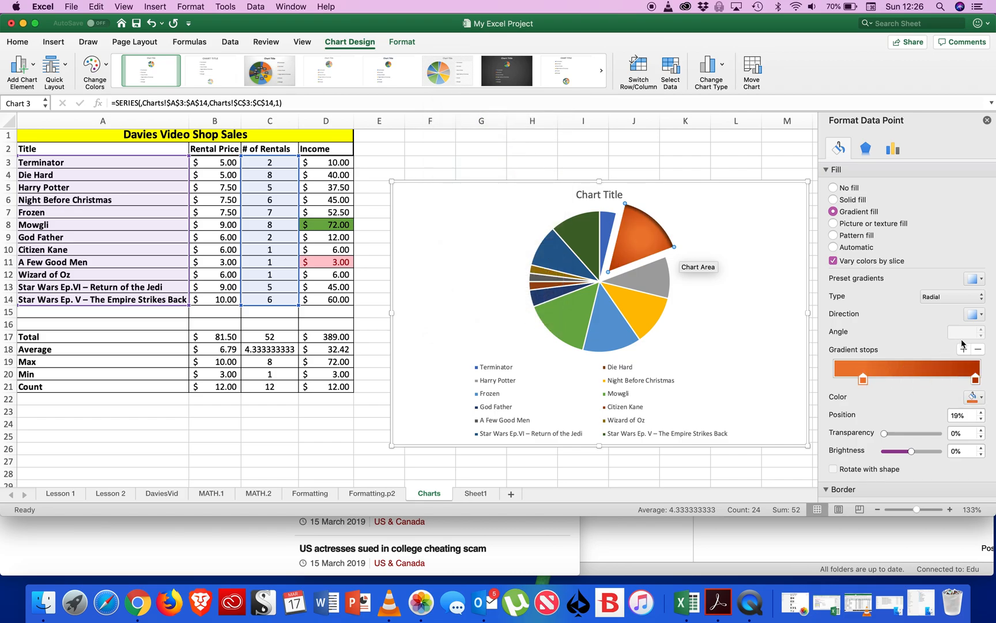
pyautogui.click(965, 350)
pyautogui.click(966, 349)
# Set the transparency of the Die Hard slice's 78% gradient stop to 52%.
pyautogui.click(635, 238)
pyautogui.moveTo(636, 238); pyautogui.dragTo(633, 234)
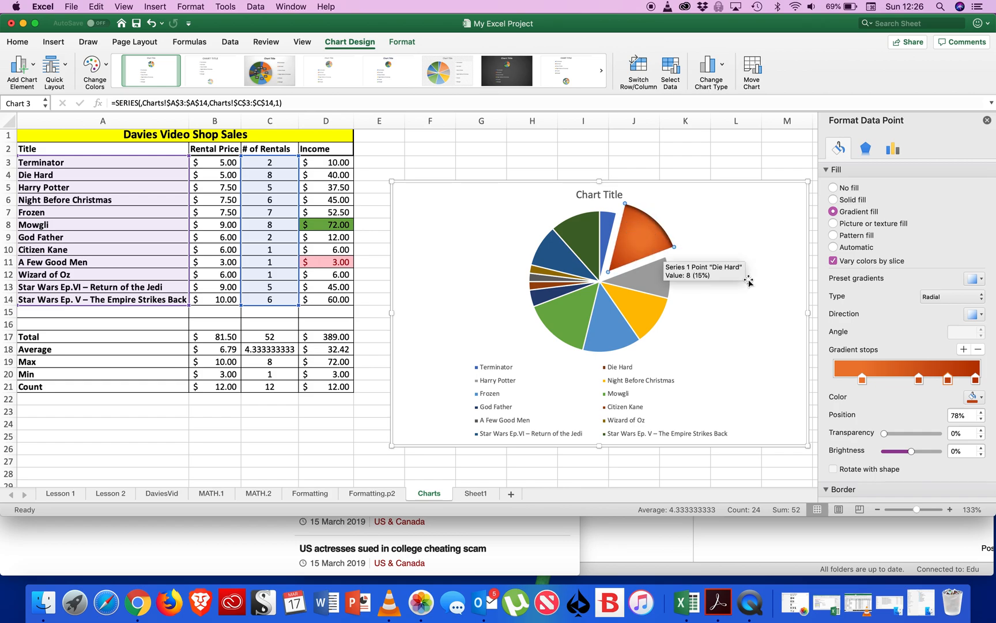
pyautogui.click(893, 435)
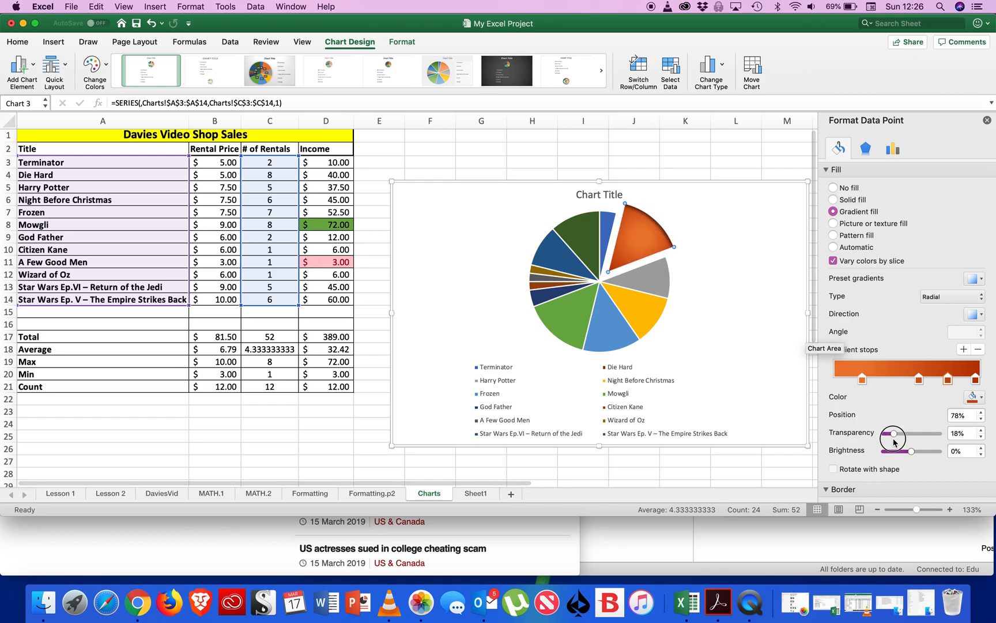
pyautogui.moveTo(894, 435); pyautogui.dragTo(913, 436)
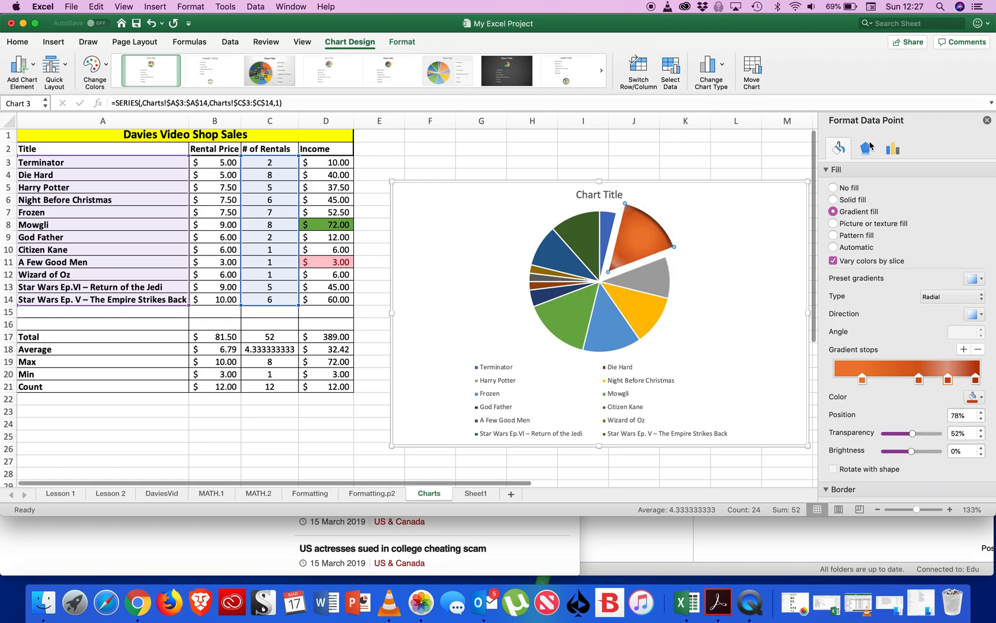
# Add a data label to the Die Hard slice and move it closer to the slice's center.
pyautogui.rightClick(648, 233)
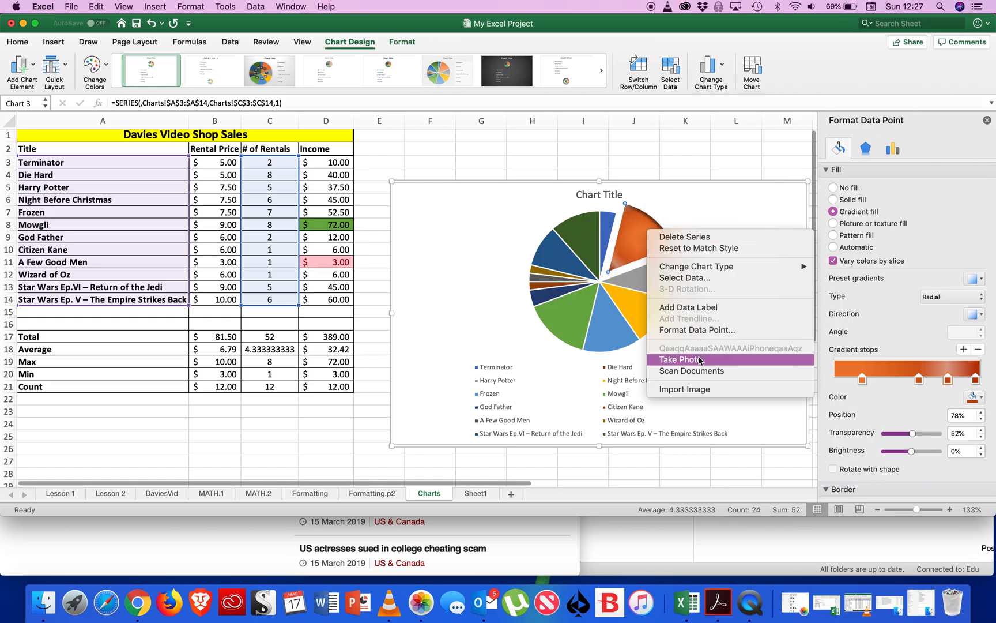
pyautogui.click(697, 307)
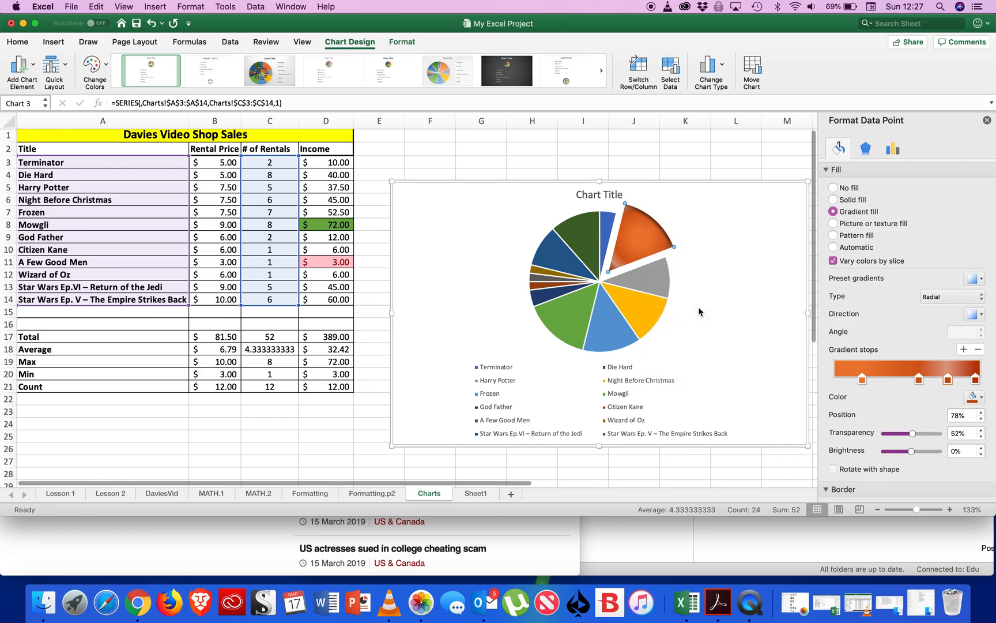
pyautogui.click(641, 233)
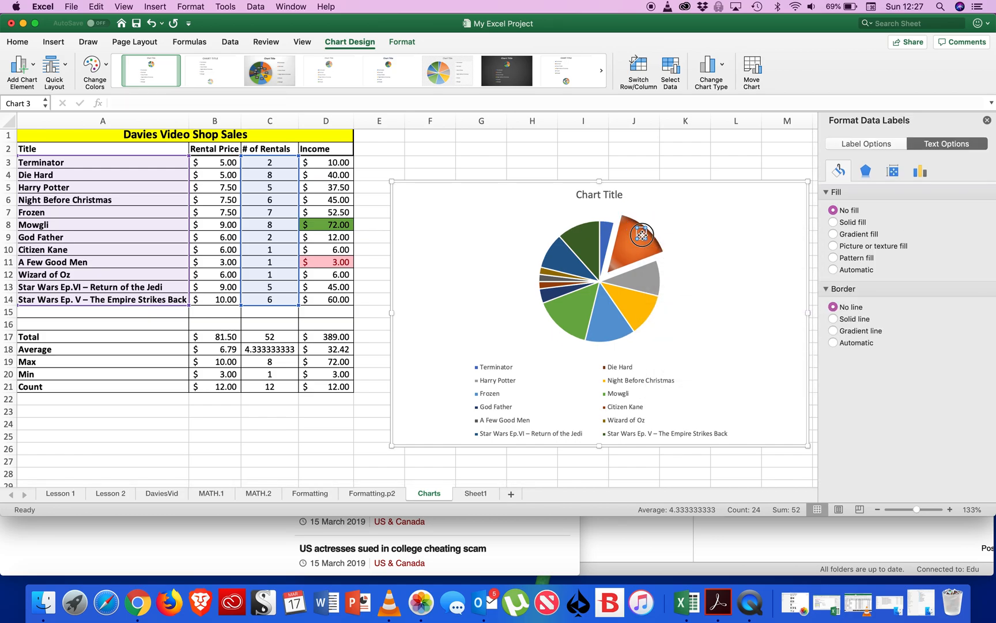
pyautogui.moveTo(631, 246); pyautogui.dragTo(631, 247)
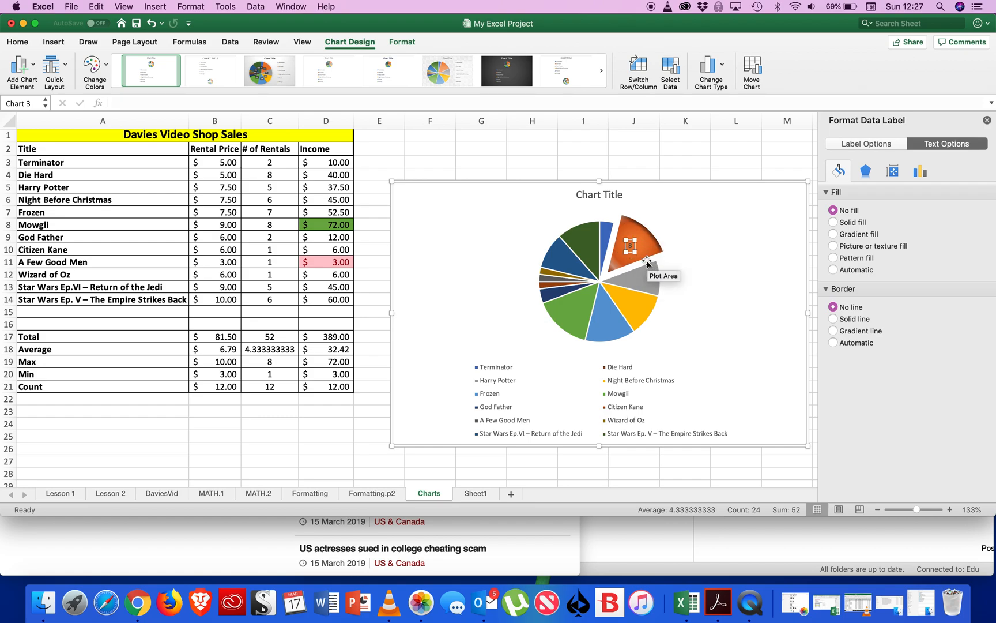
pyautogui.click(951, 144)
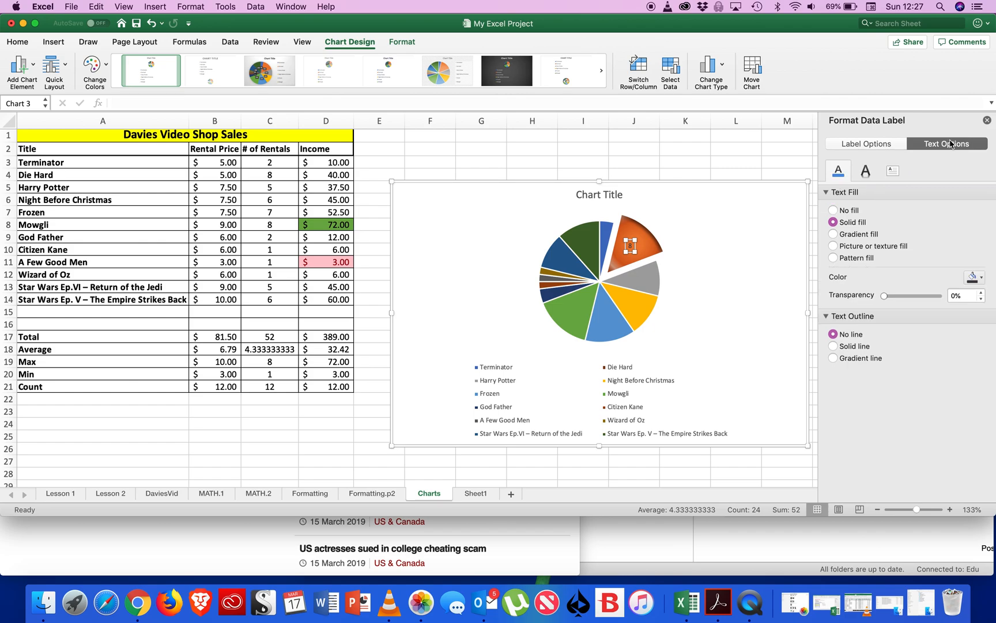
pyautogui.click(865, 171)
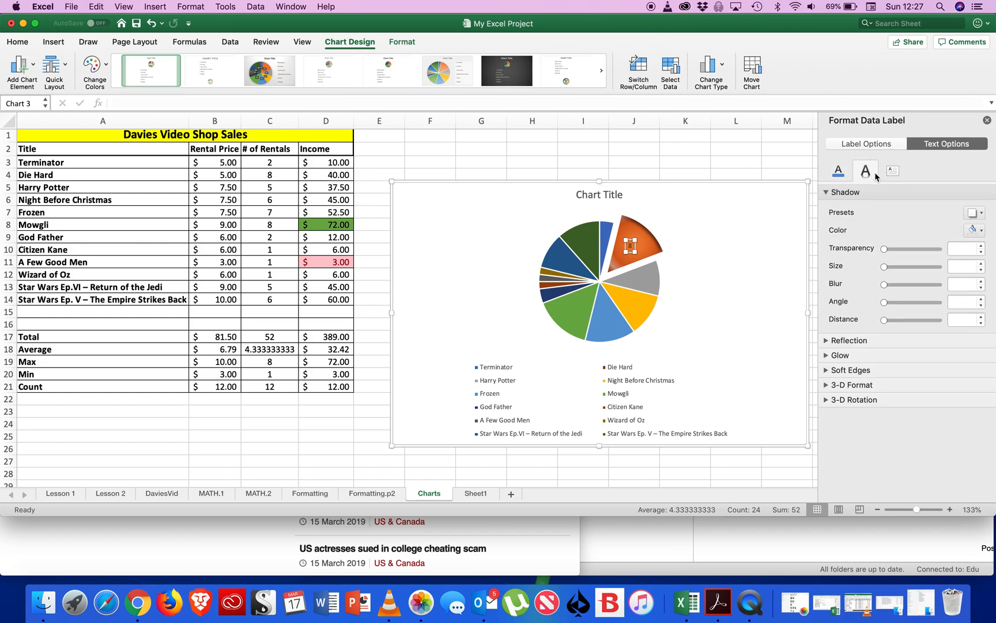
pyautogui.click(893, 170)
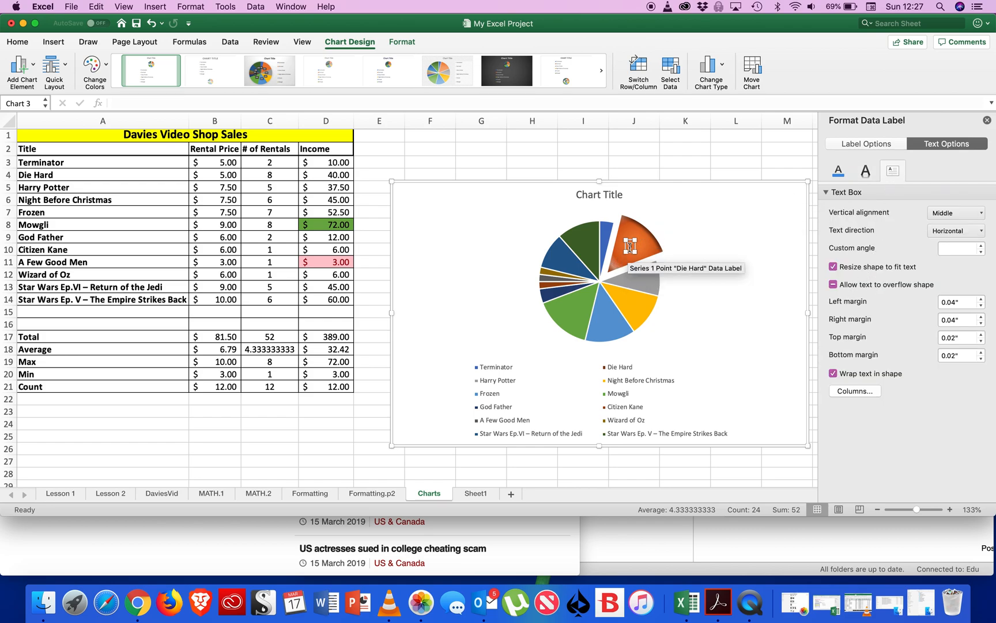
pyautogui.rightClick(631, 247)
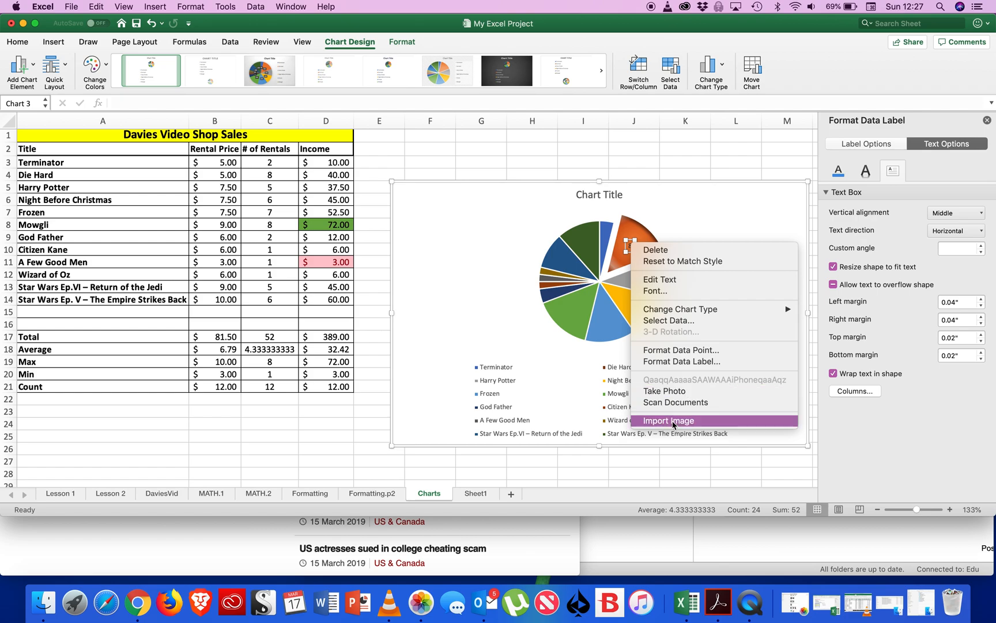
pyautogui.click(688, 361)
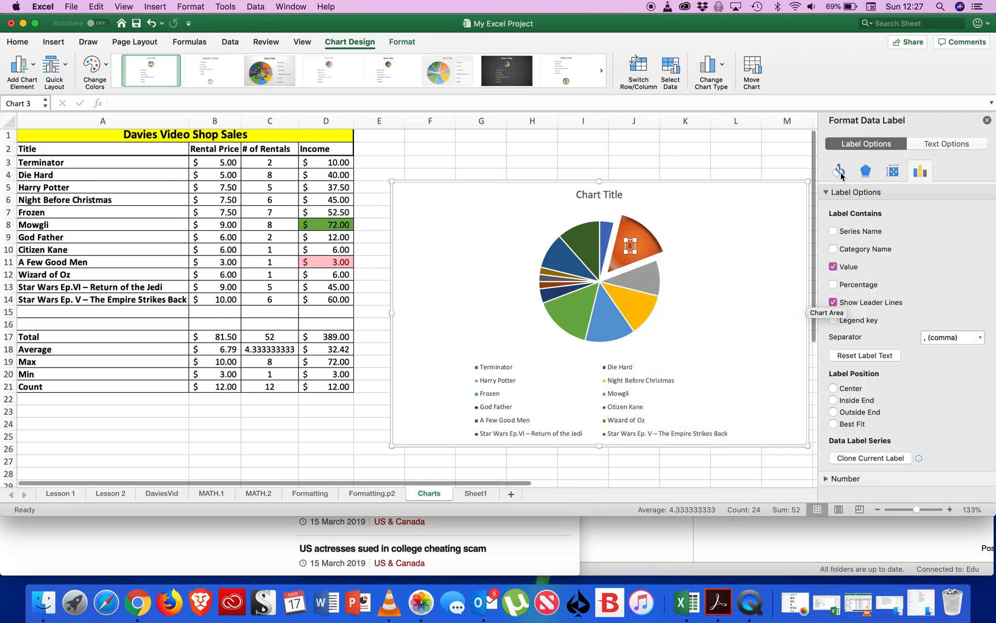
pyautogui.click(840, 172)
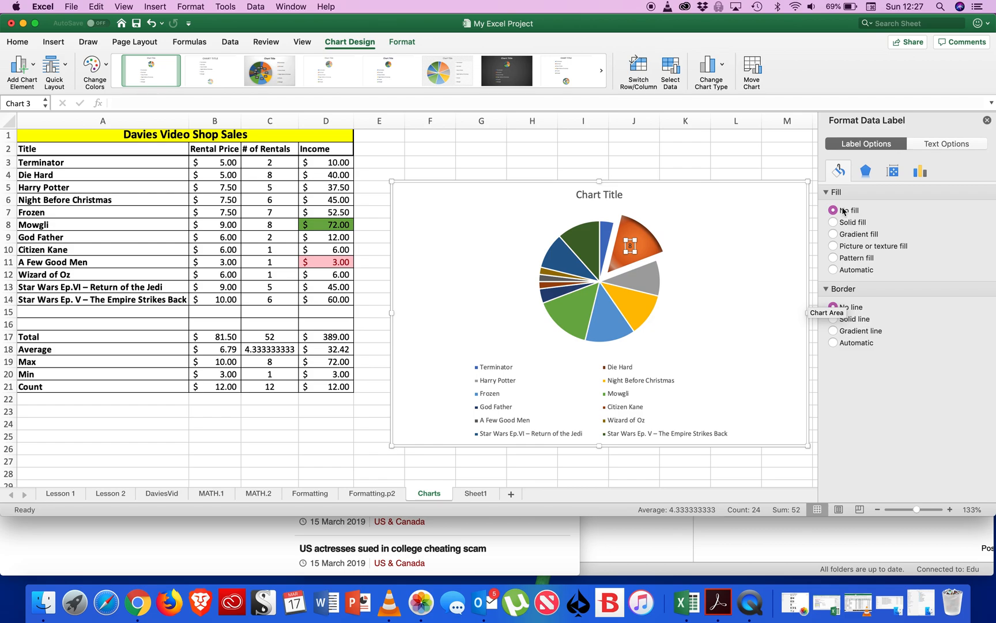
pyautogui.click(850, 225)
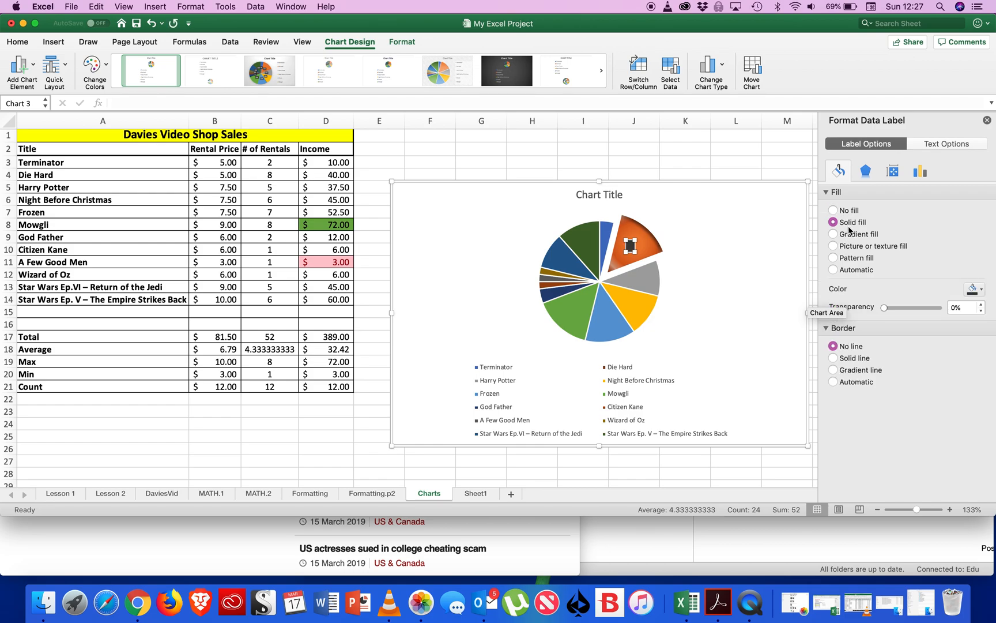
pyautogui.click(844, 214)
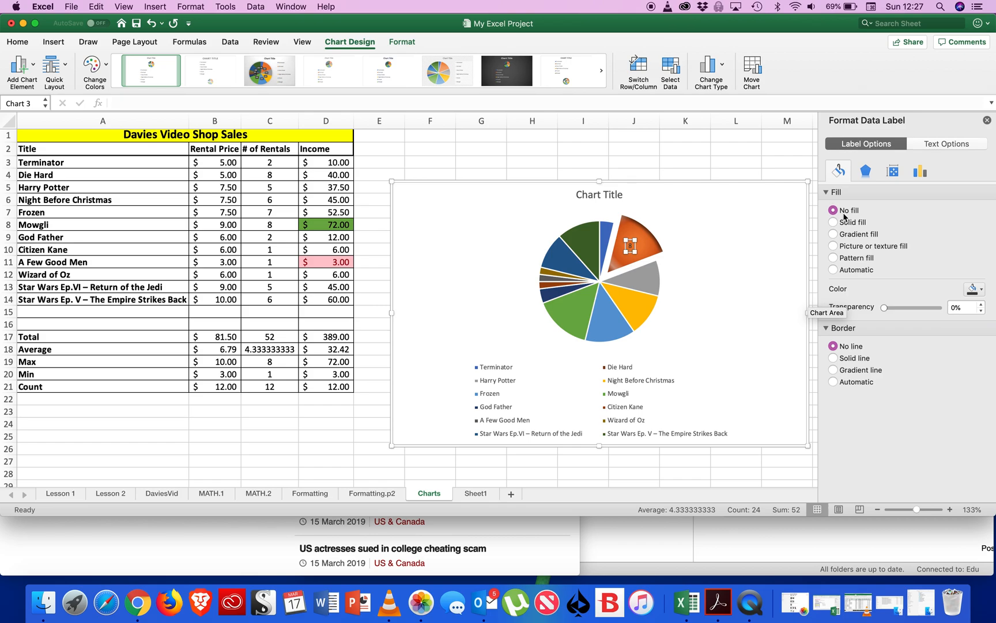
pyautogui.click(947, 146)
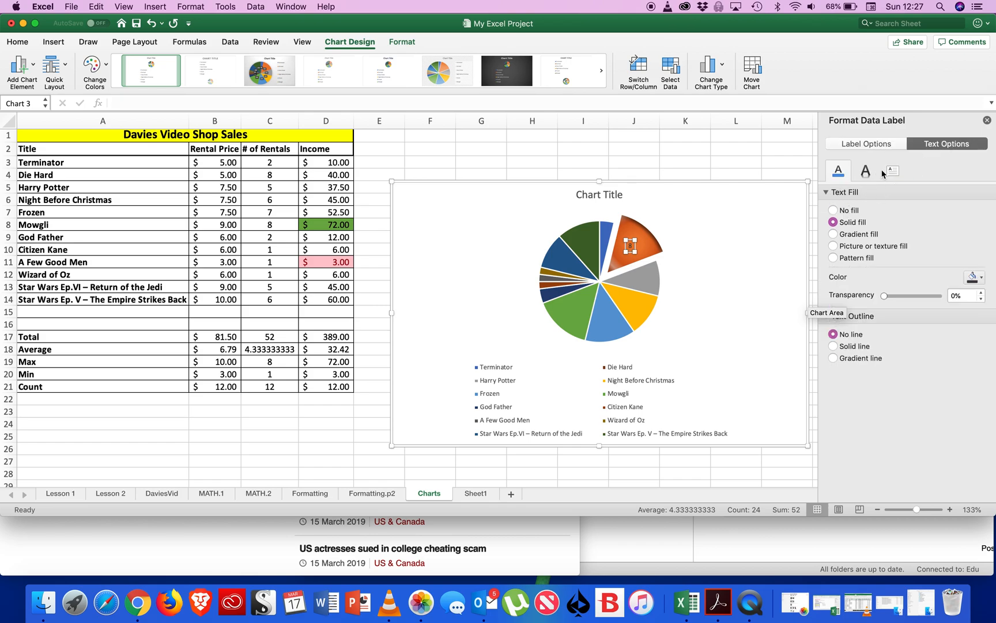
pyautogui.click(893, 172)
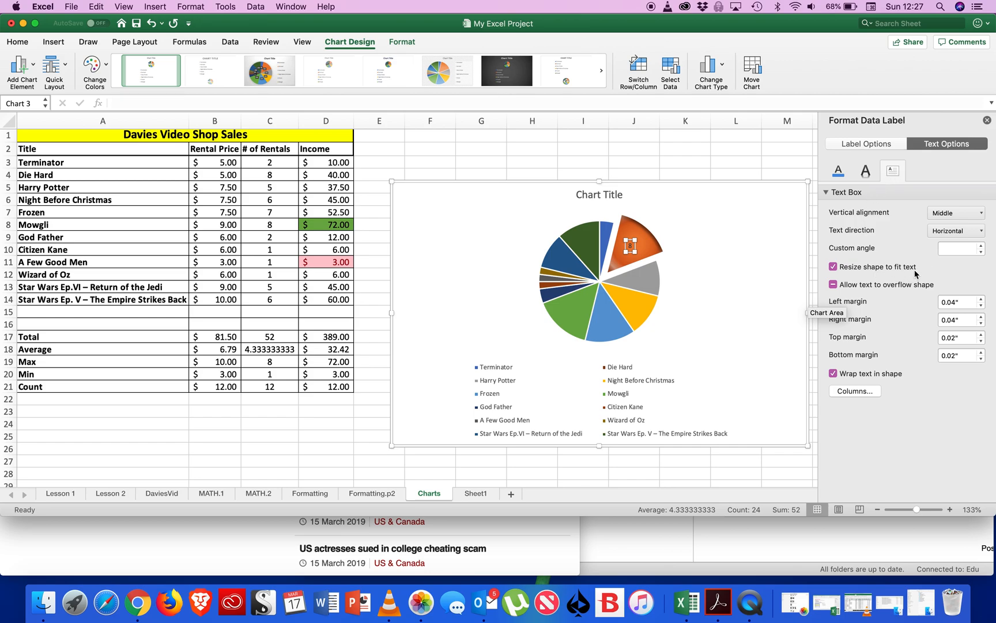
# Make the Die Hard data label show the percentage instead of the value.
pyautogui.click(889, 146)
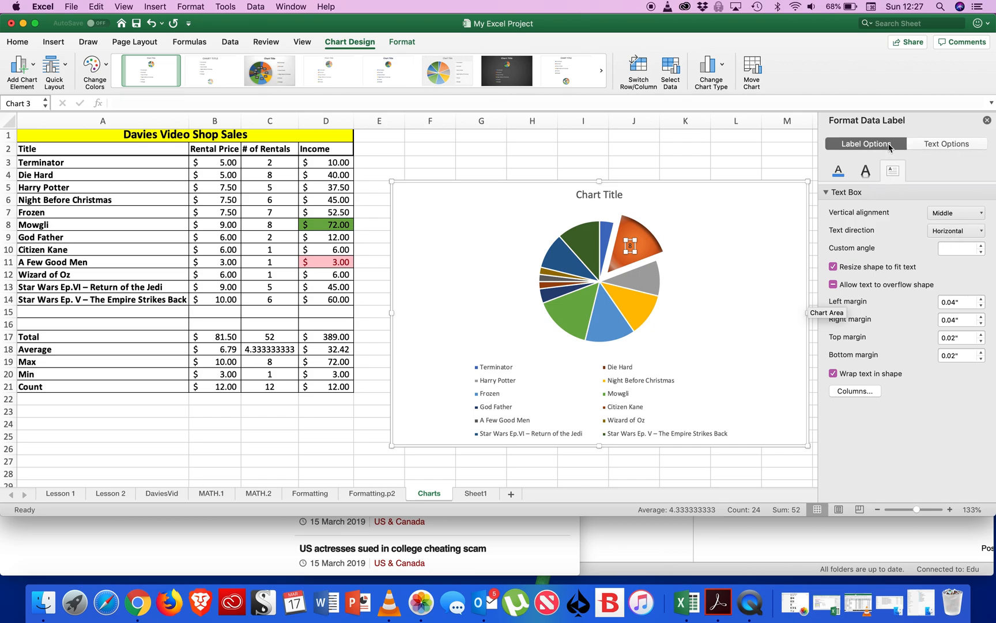
pyautogui.click(18, 42)
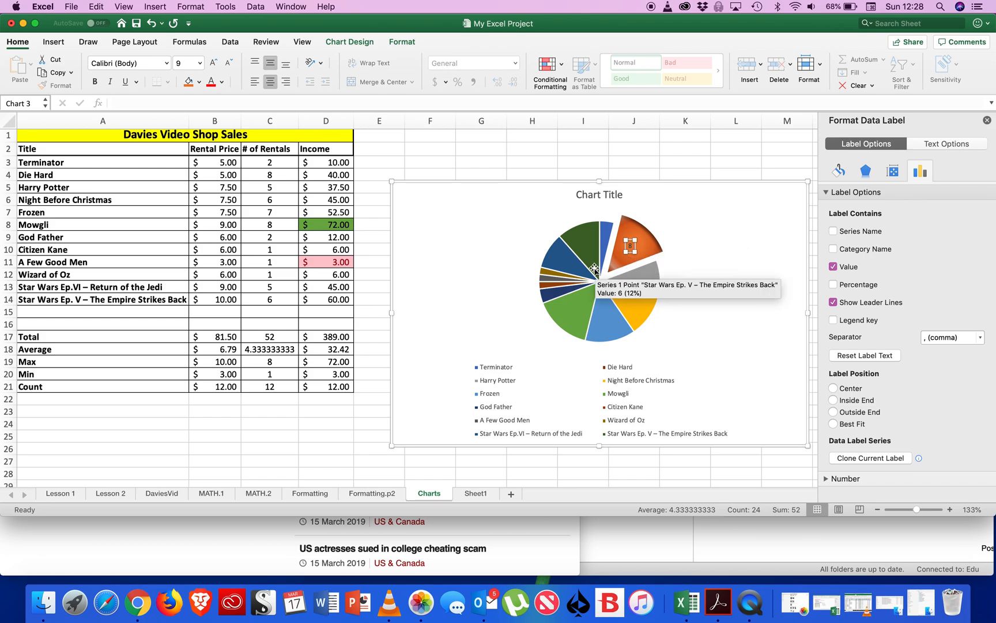
pyautogui.click(834, 286)
pyautogui.click(835, 267)
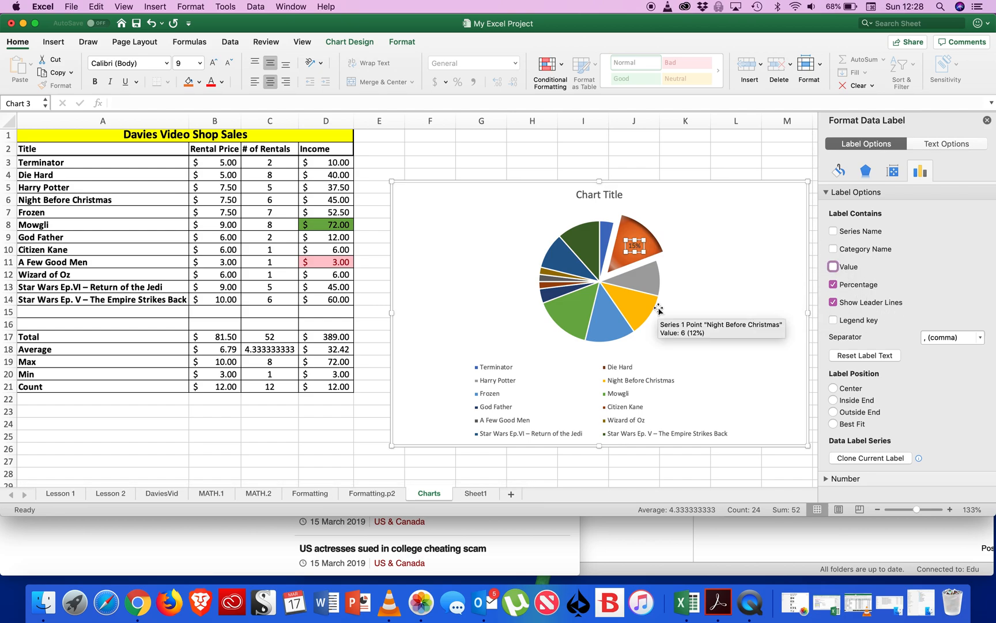
pyautogui.click(724, 242)
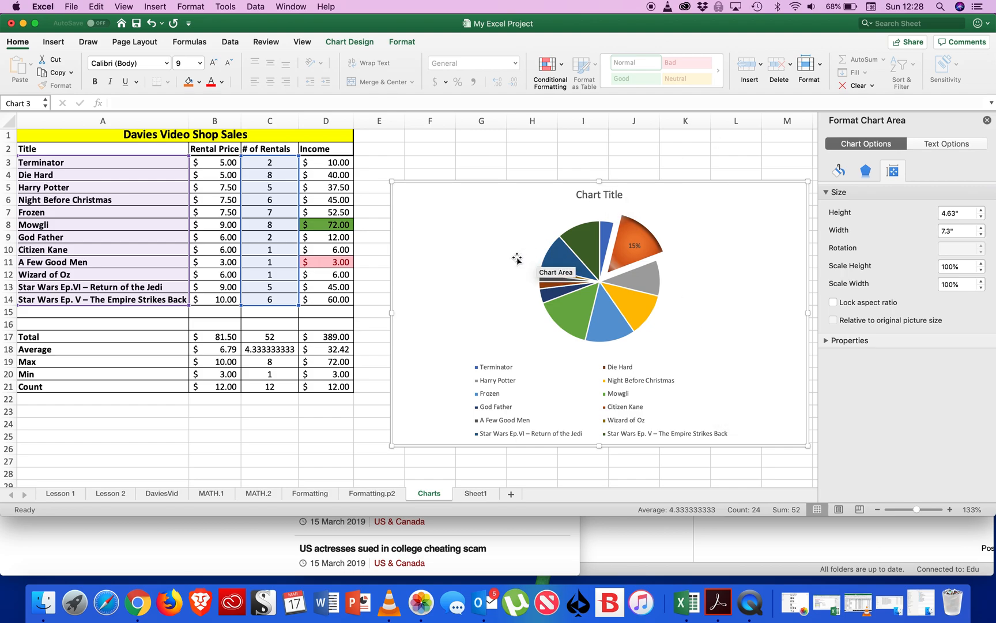
# Select the pie chart's title.
pyautogui.click(592, 192)
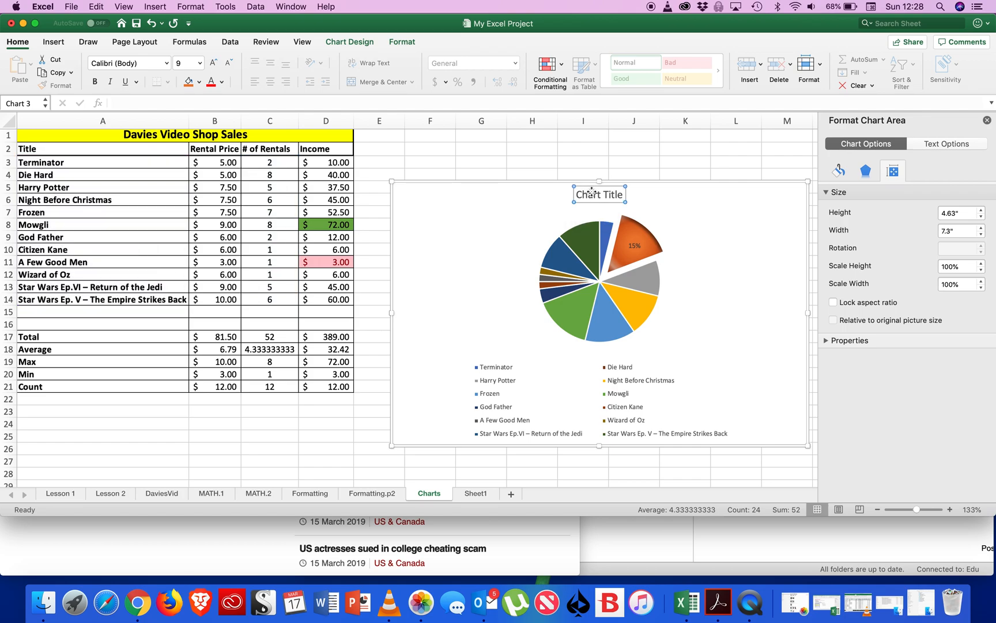